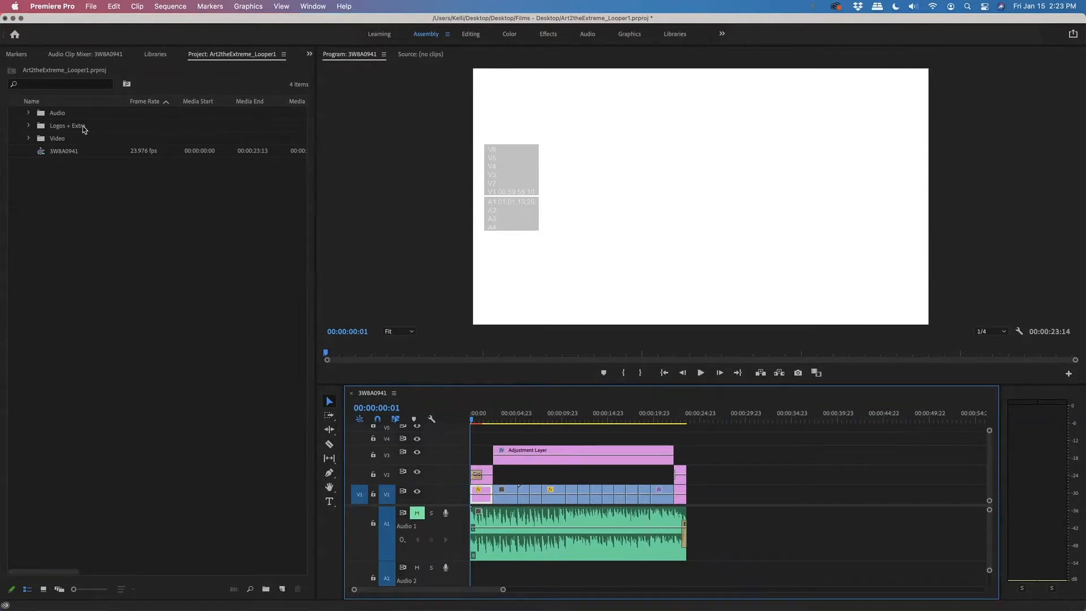
Look through the contents of the Video, Audio and Logos + Extra bins, collapsing each one again.
click(29, 138)
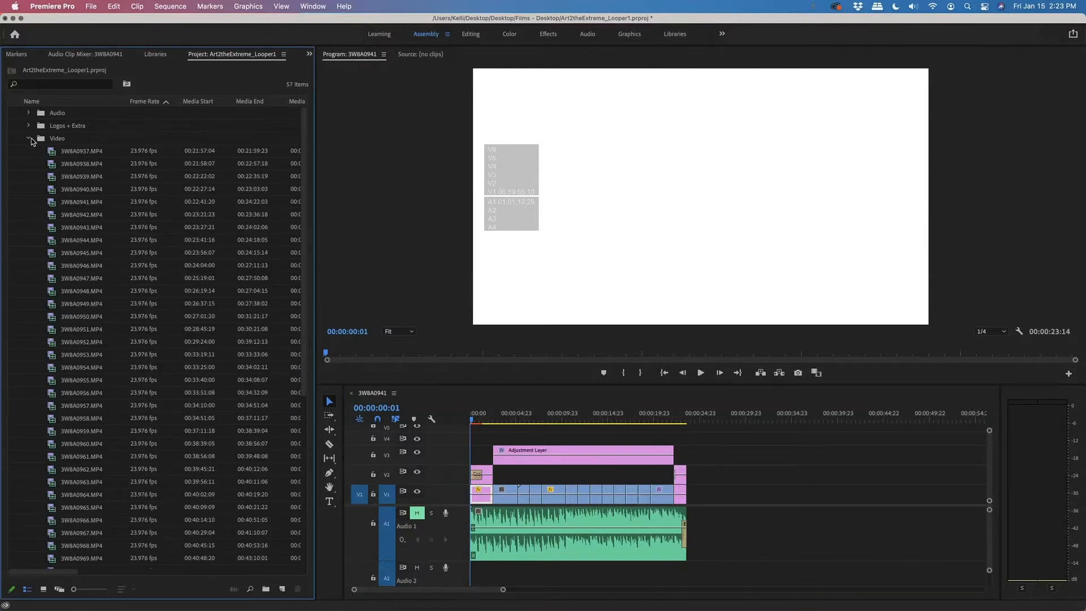
click(31, 138)
click(29, 114)
click(30, 114)
click(28, 127)
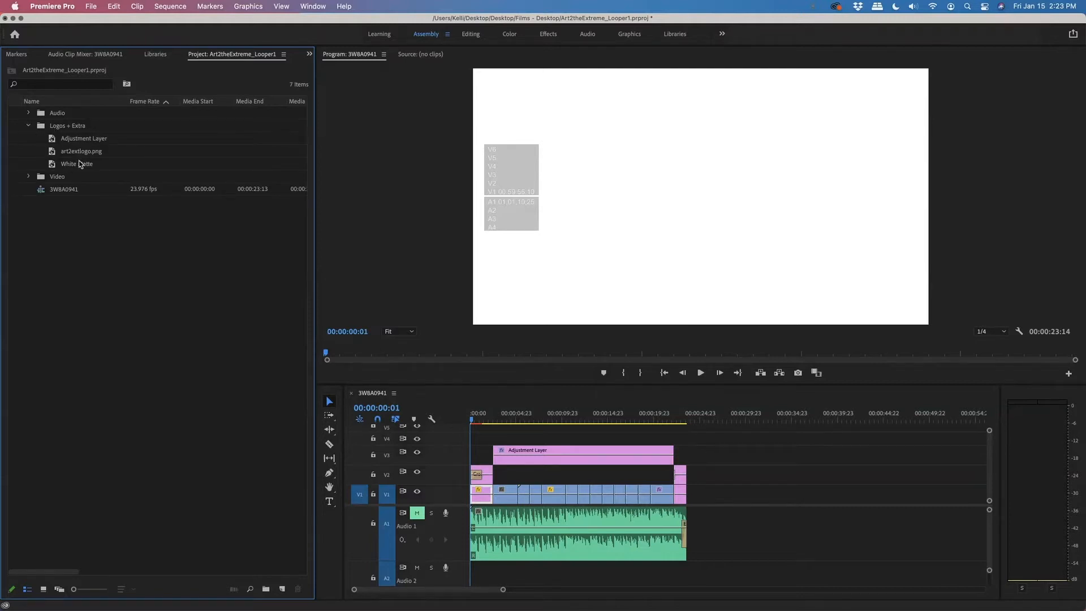
click(30, 127)
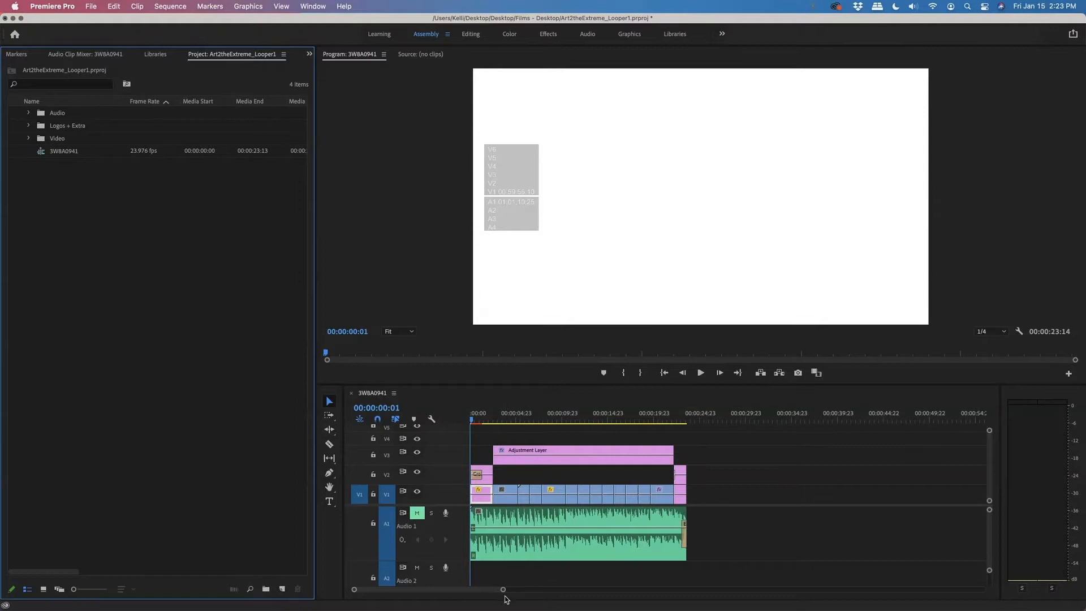
Play the opening of the sequence to preview the logo intro on the white background.
drag(505, 592, 465, 590)
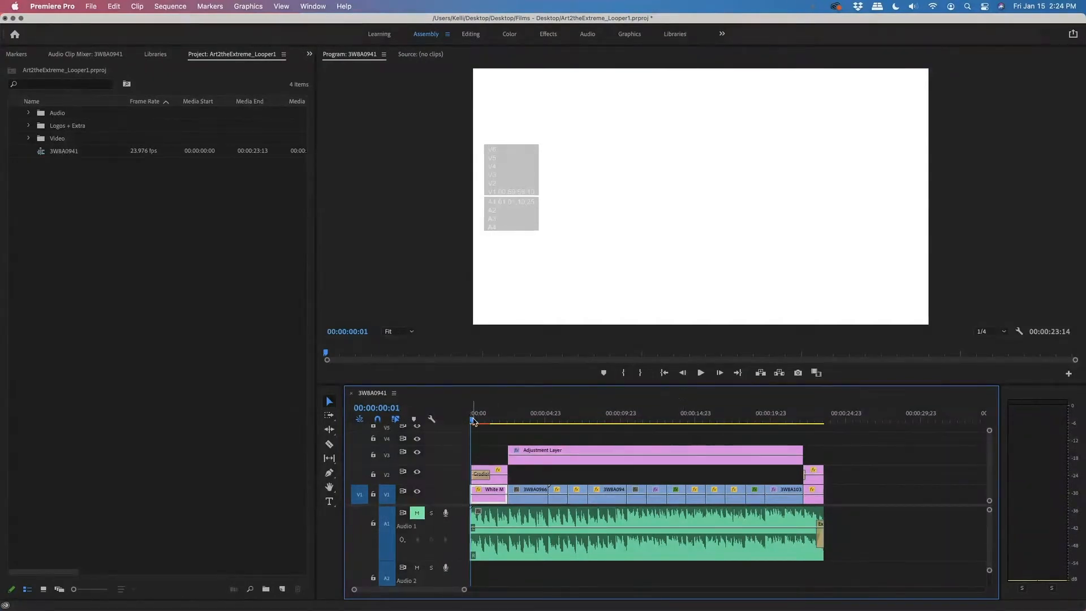
click(700, 373)
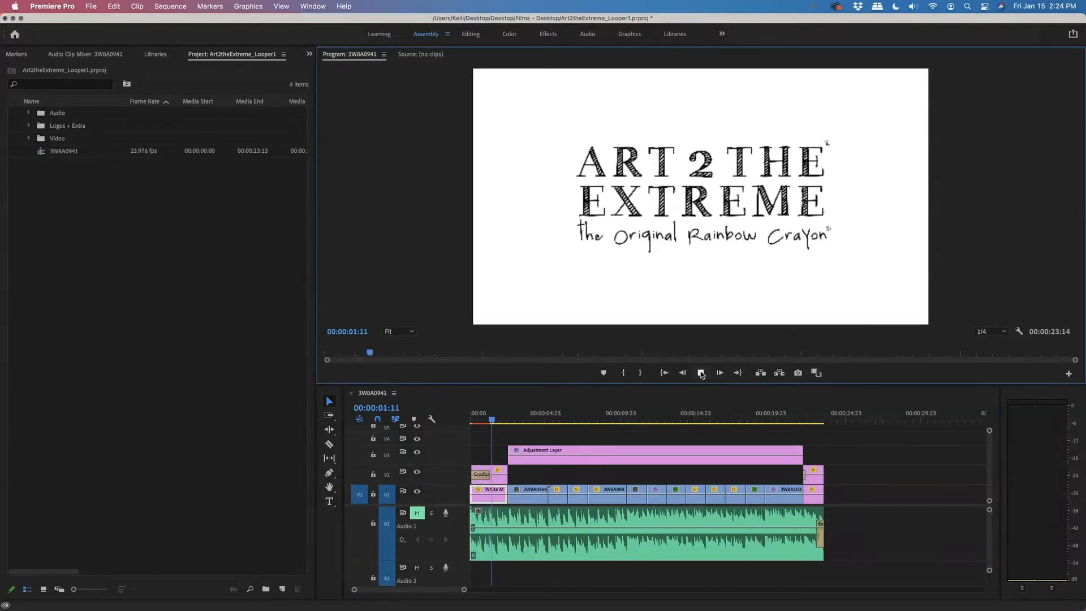
click(701, 372)
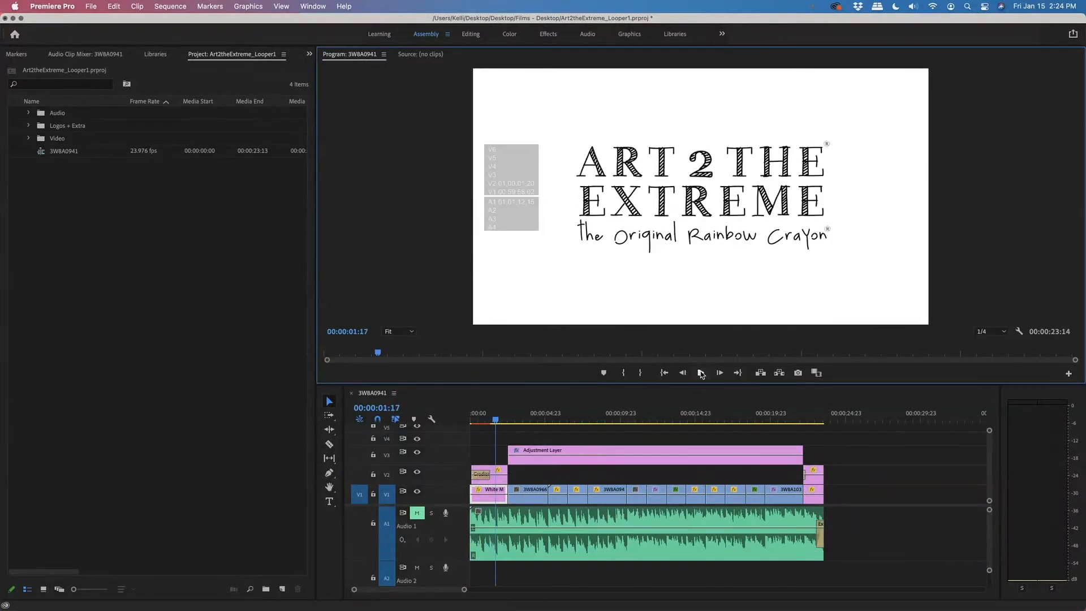
Scrub through the opening logo clip on V2 and examine its Gradient Wipe transition up close in the timeline.
click(484, 480)
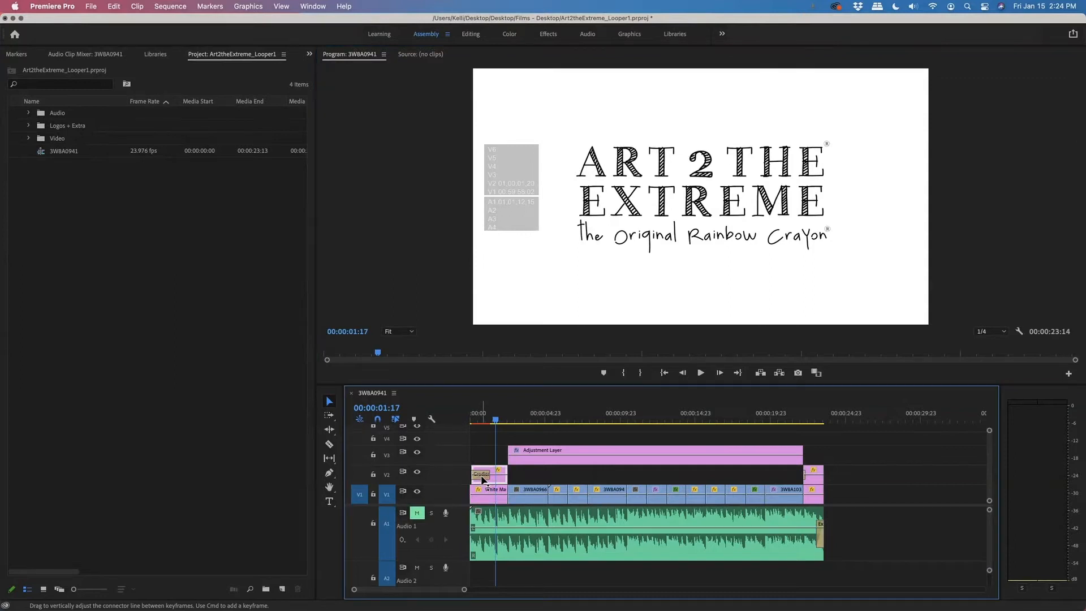
click(486, 415)
mouse_move(488, 420)
mouse_down()
mouse_move(474, 419)
mouse_move(496, 421)
mouse_up()
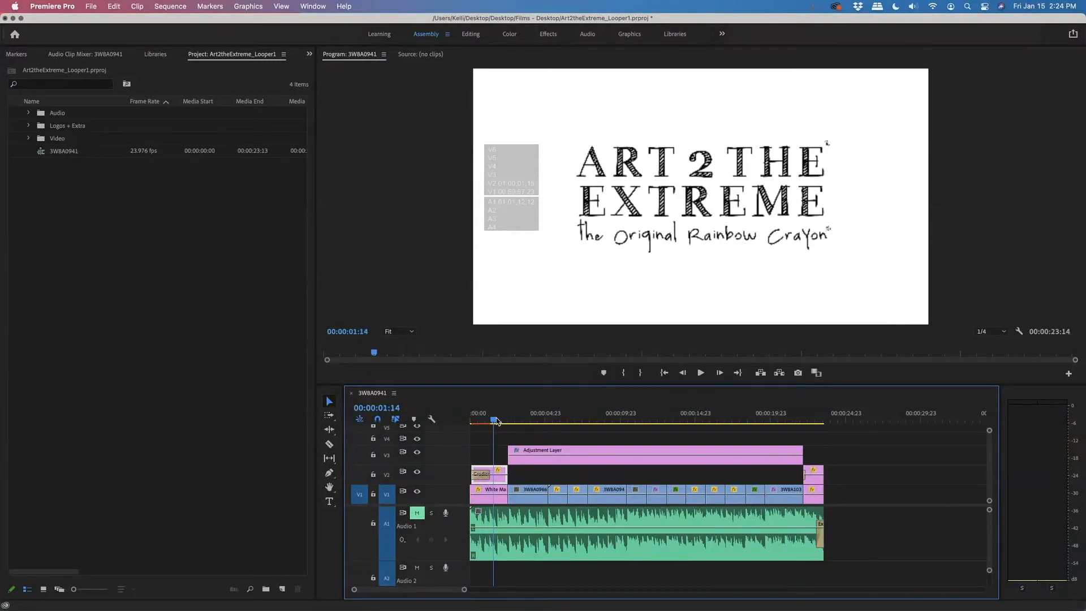
drag(497, 420, 499, 421)
mouse_move(499, 421)
mouse_down()
mouse_move(508, 423)
mouse_move(495, 423)
mouse_up()
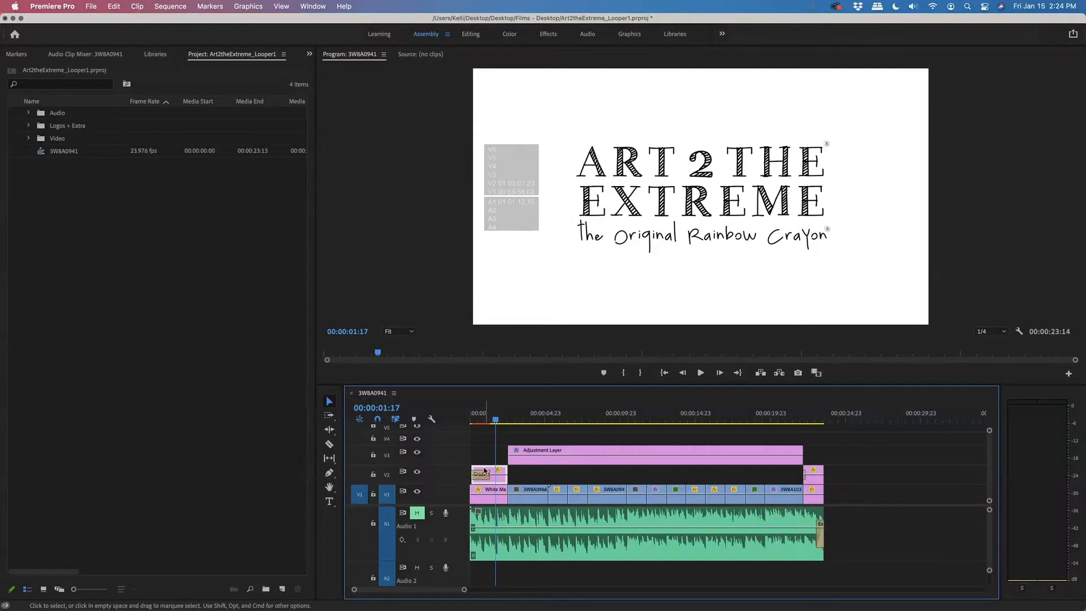
drag(463, 591, 412, 590)
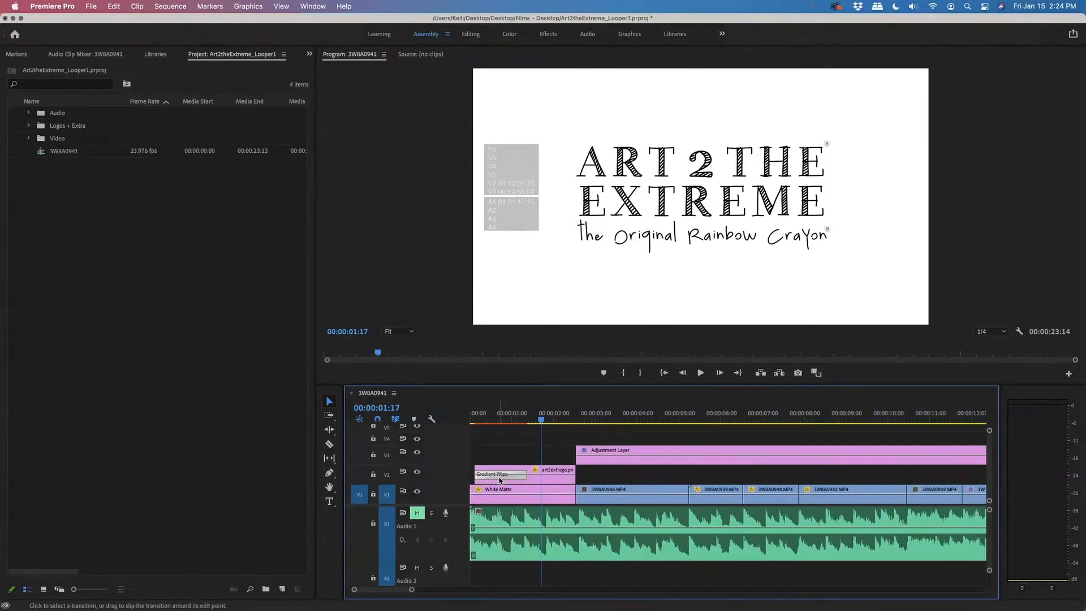
In the Editing workspace, examine which effects the Transition folder under Video Effects contains, then collapse it.
click(473, 39)
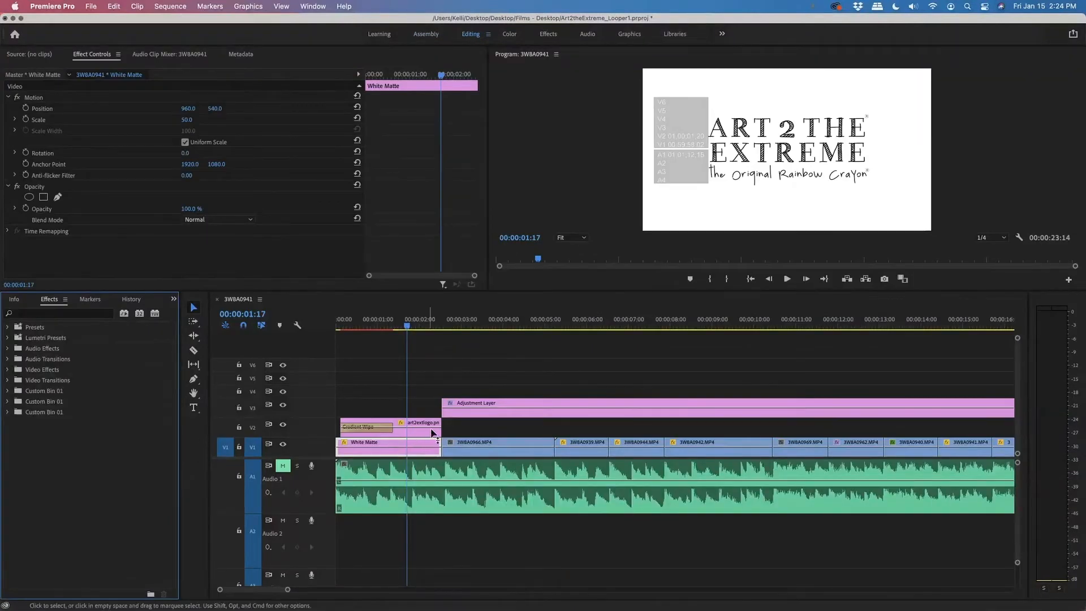
click(8, 370)
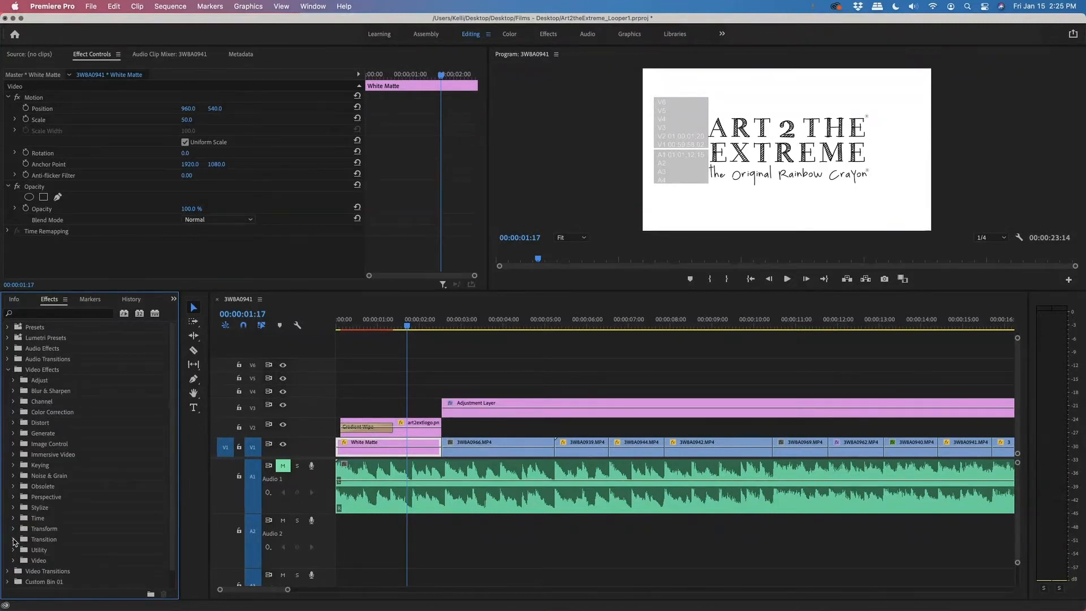
click(13, 539)
scroll(86, 513, down, 3)
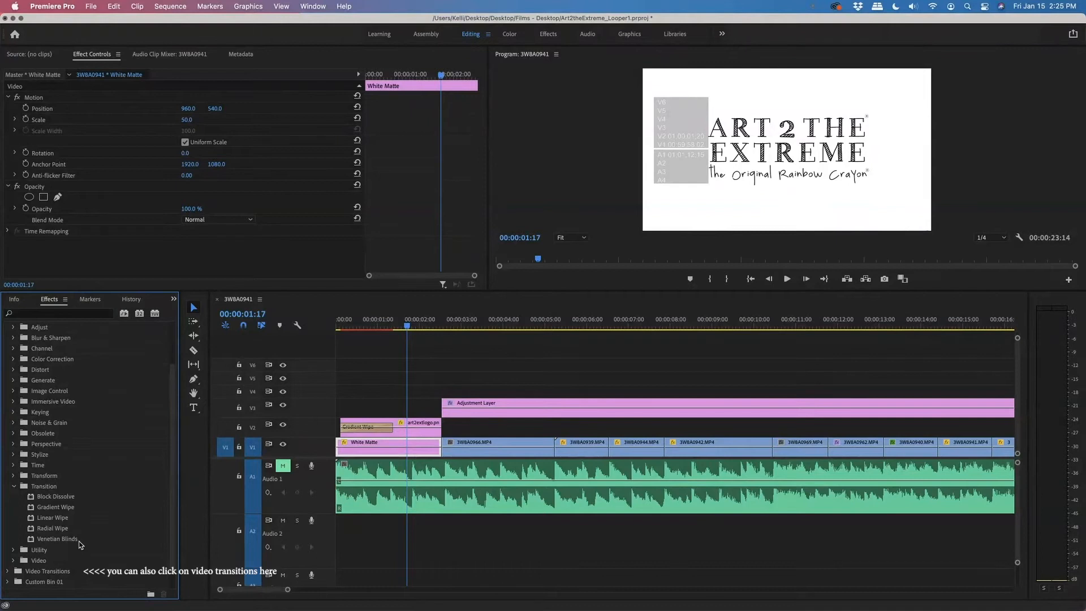
click(14, 487)
Park the playhead at 00:00:01:23 and inspect the effect settings of the logo and the White Matte clip.
drag(403, 325, 419, 328)
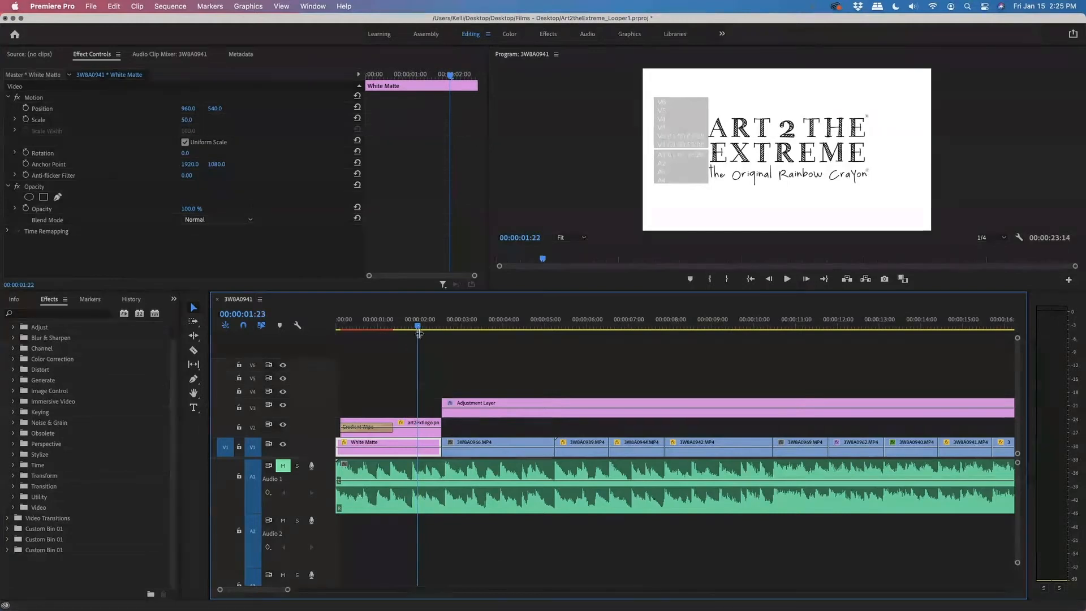
click(811, 164)
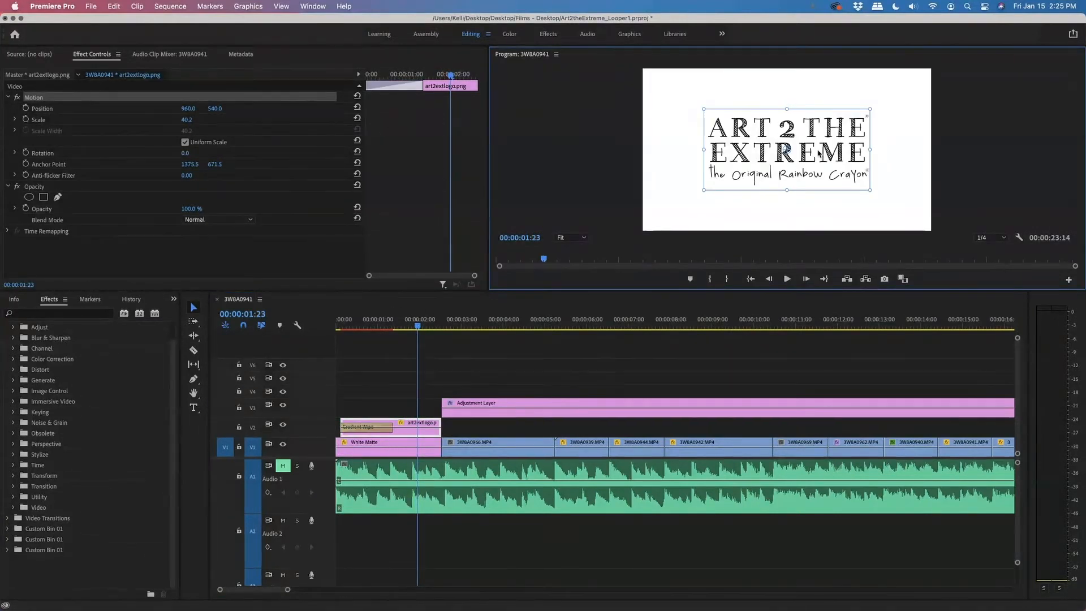
click(362, 454)
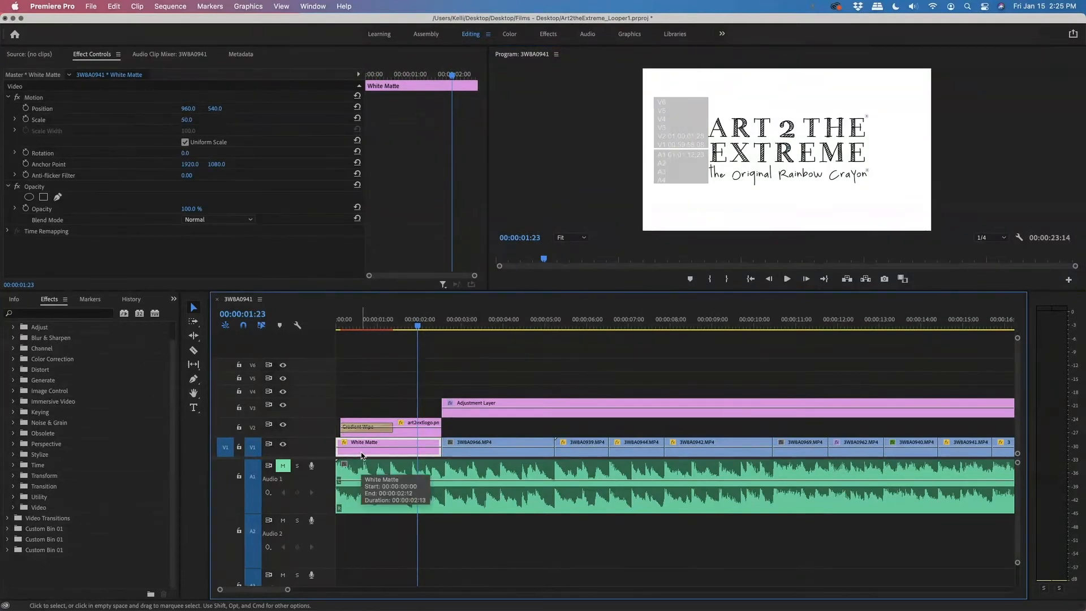
Return to the Assembly workspace and view the new item types, including Color Matte, without creating one.
click(433, 35)
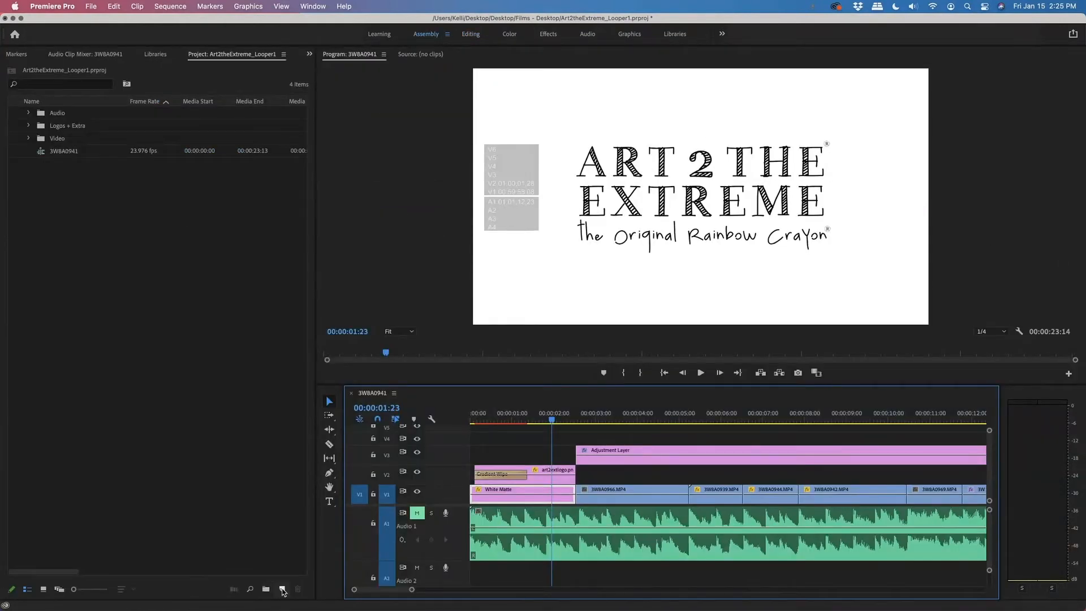
click(282, 590)
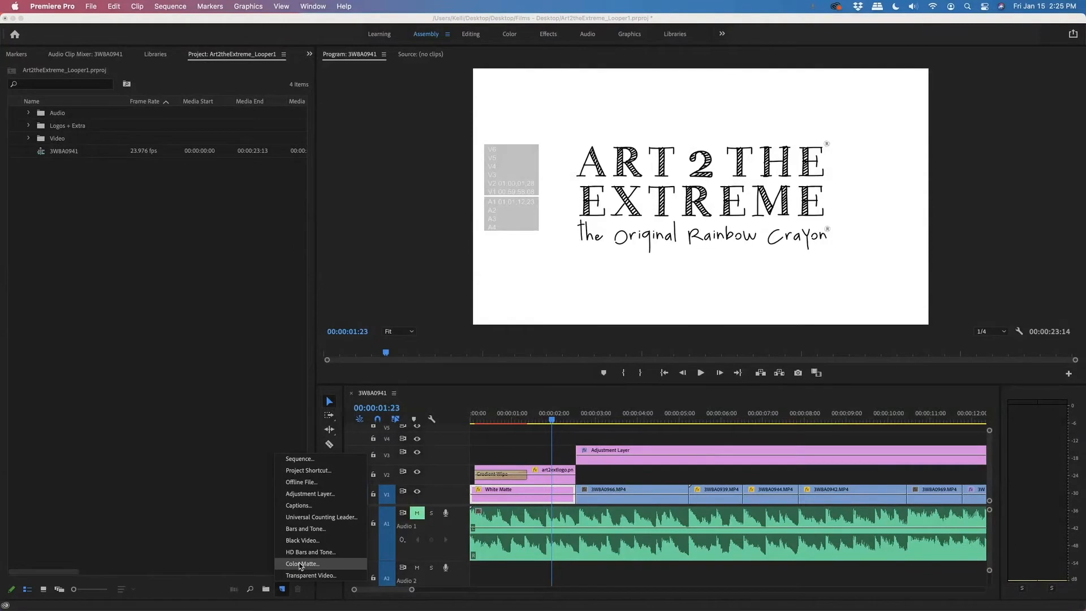
click(528, 499)
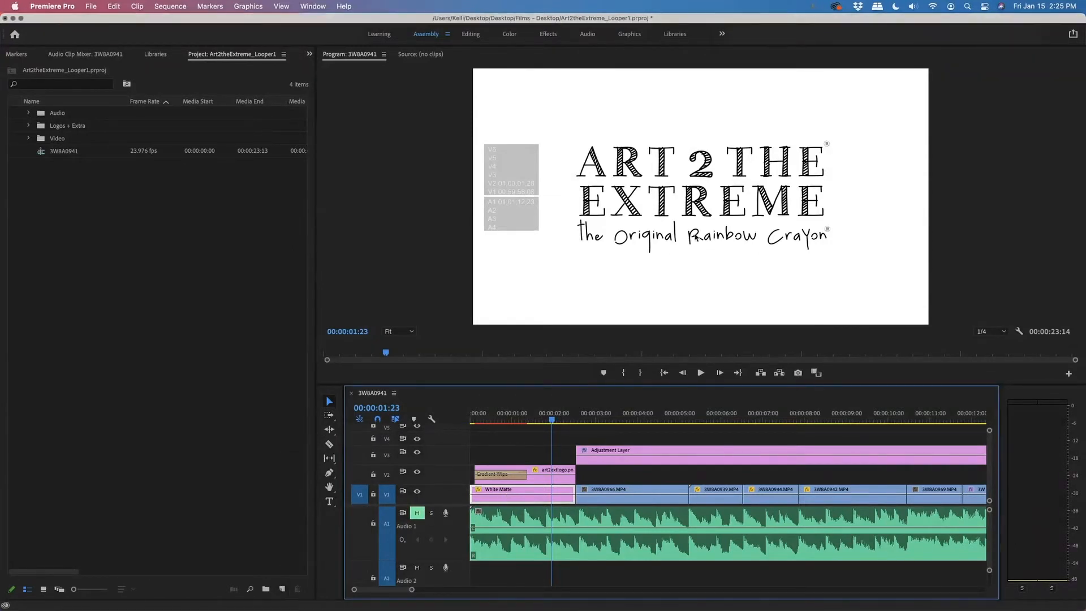
Scrub through the first video clips after the intro and compare their cut points with the music waveform peaks.
drag(553, 420, 689, 439)
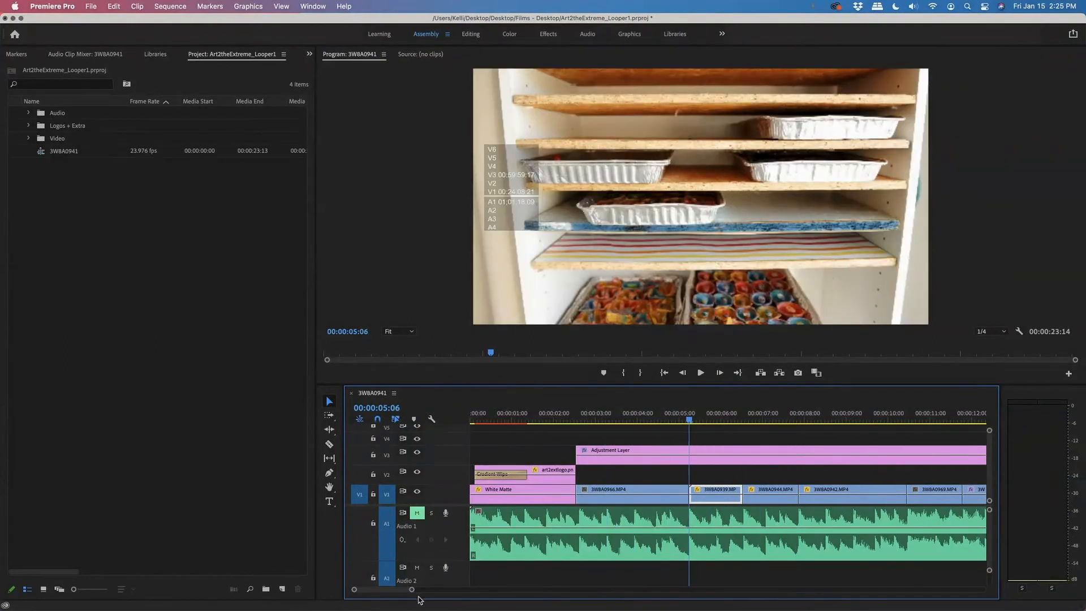
drag(412, 589, 456, 589)
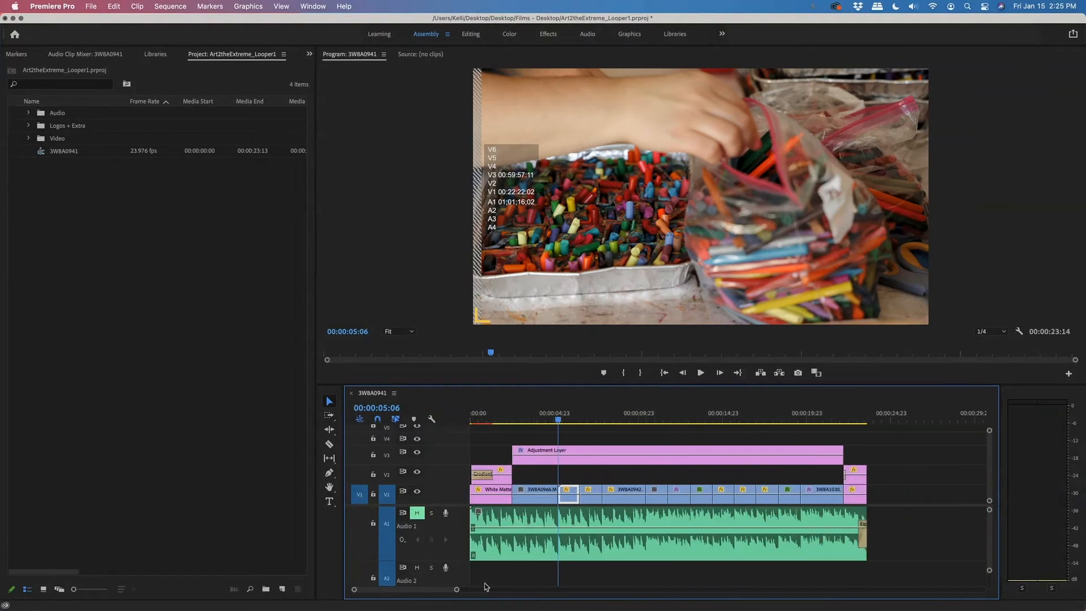
drag(558, 419, 578, 473)
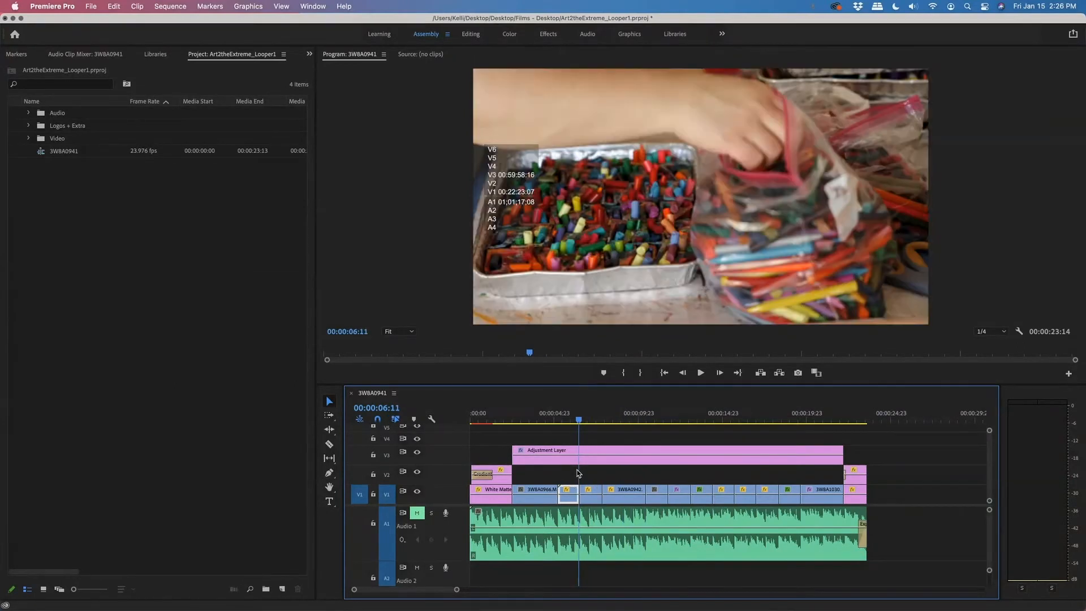
drag(454, 591, 430, 592)
click(737, 421)
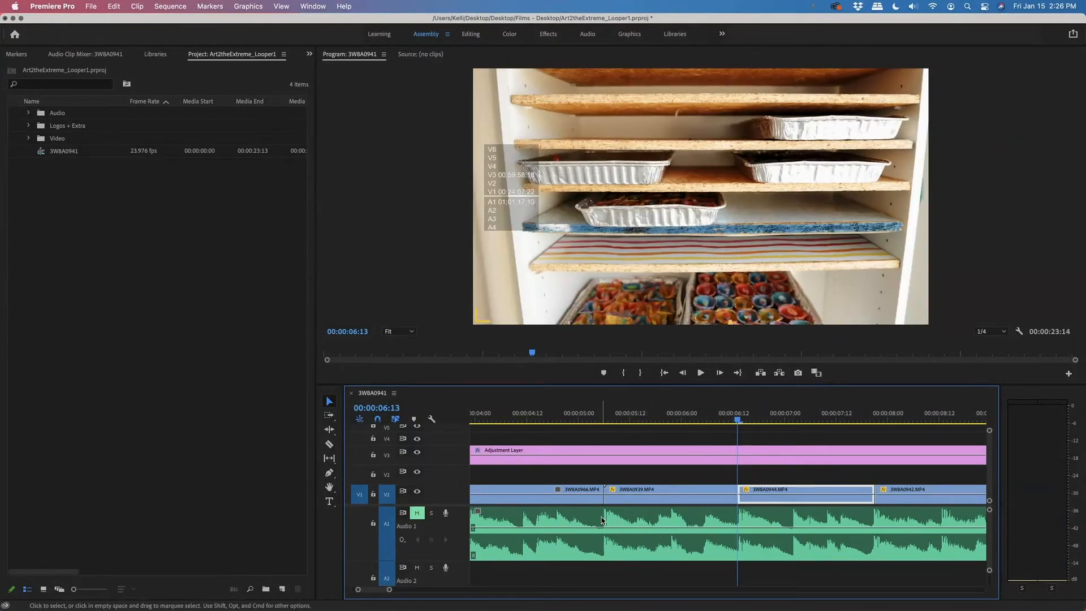
drag(615, 421, 532, 423)
drag(452, 423, 504, 427)
drag(388, 590, 421, 590)
Play the sequence with its music through the first clips and stop at 00:00:12:04.
click(701, 373)
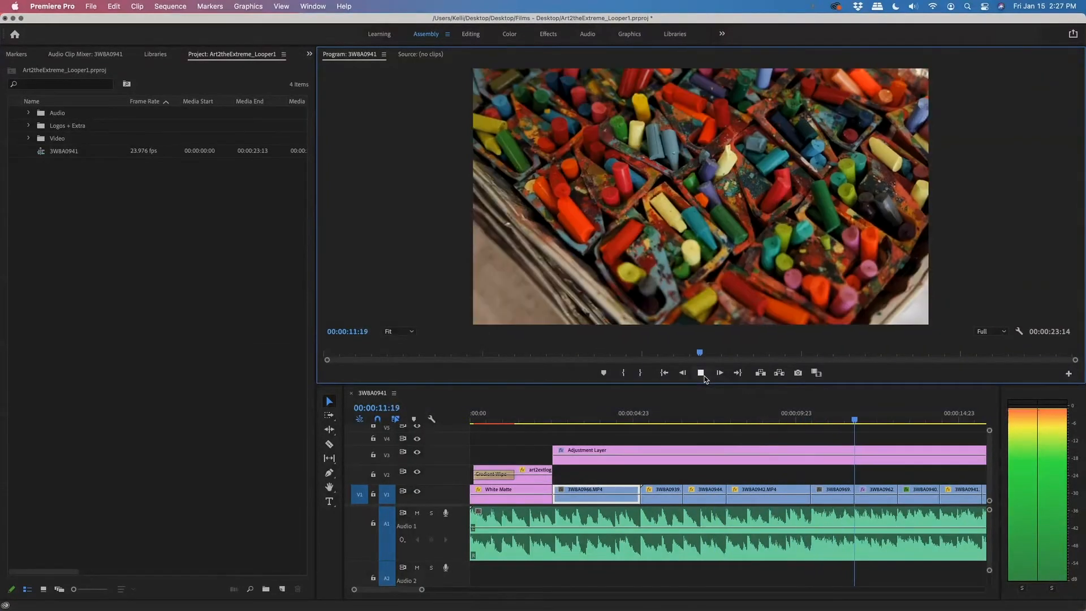
click(701, 373)
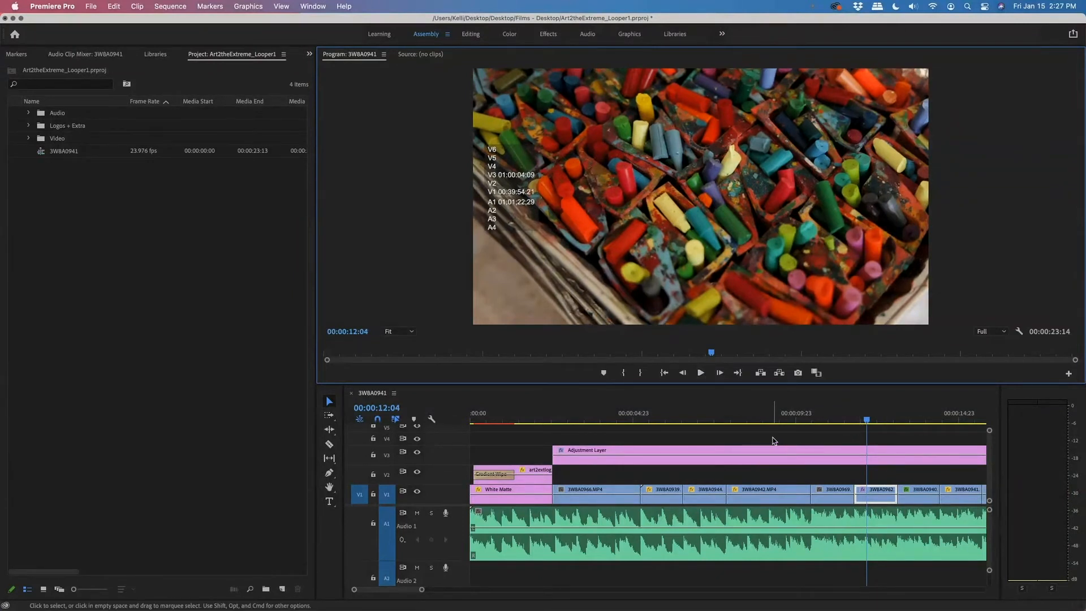
Park the playhead at 00:00:08:03 on clip 3W8A0942.MP4 and mute the Audio 1 track.
click(763, 495)
drag(746, 419, 735, 440)
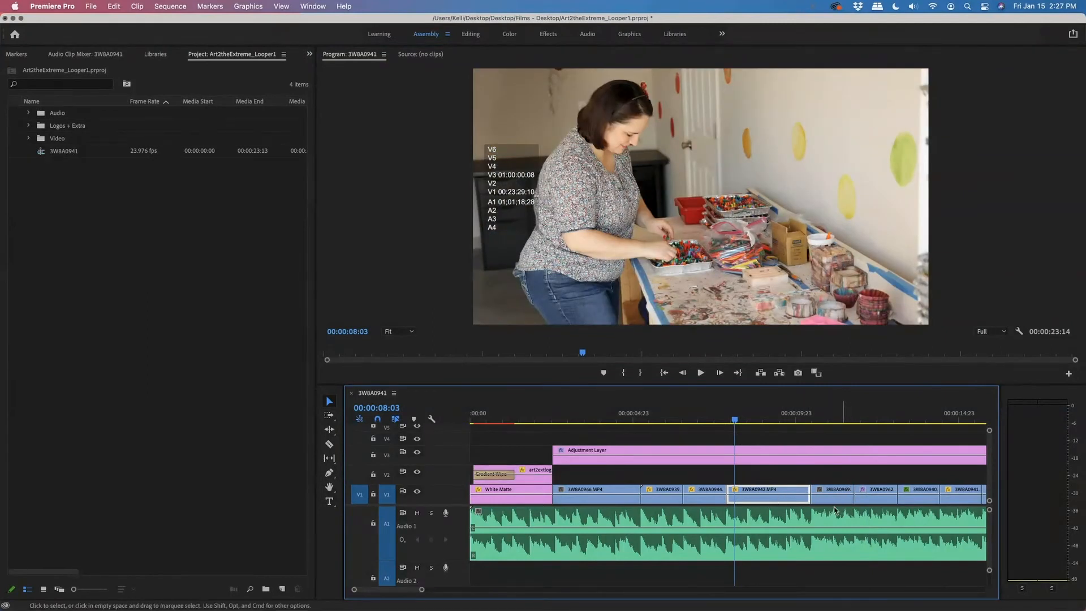
click(417, 514)
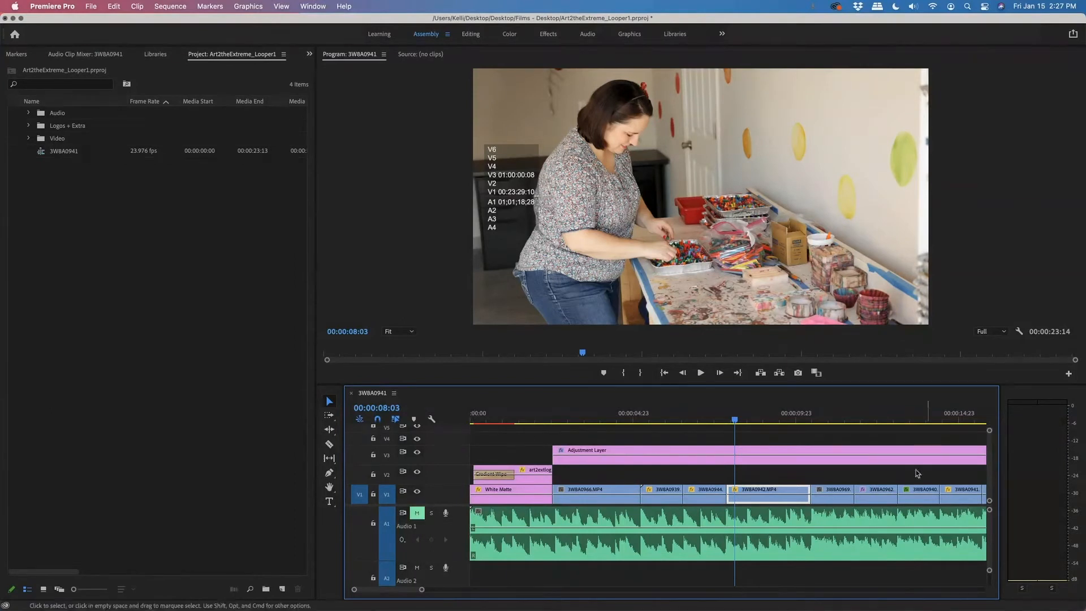
Scrub through the middle clips of the sequence and stop at 00:00:15:05.
click(752, 422)
drag(766, 426, 840, 424)
scroll(817, 522, right, 4)
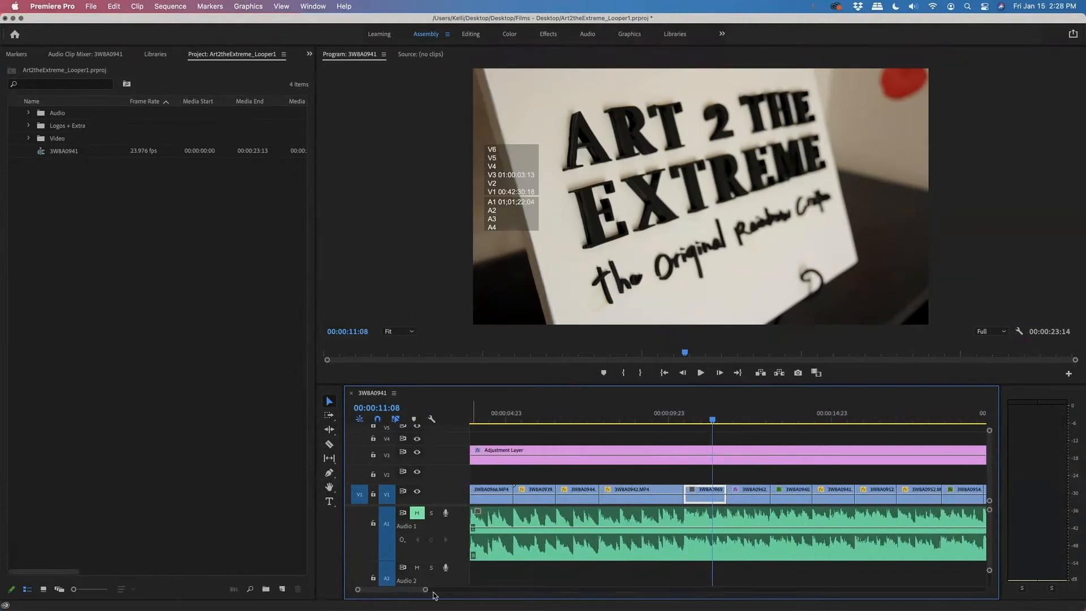
drag(425, 589, 454, 589)
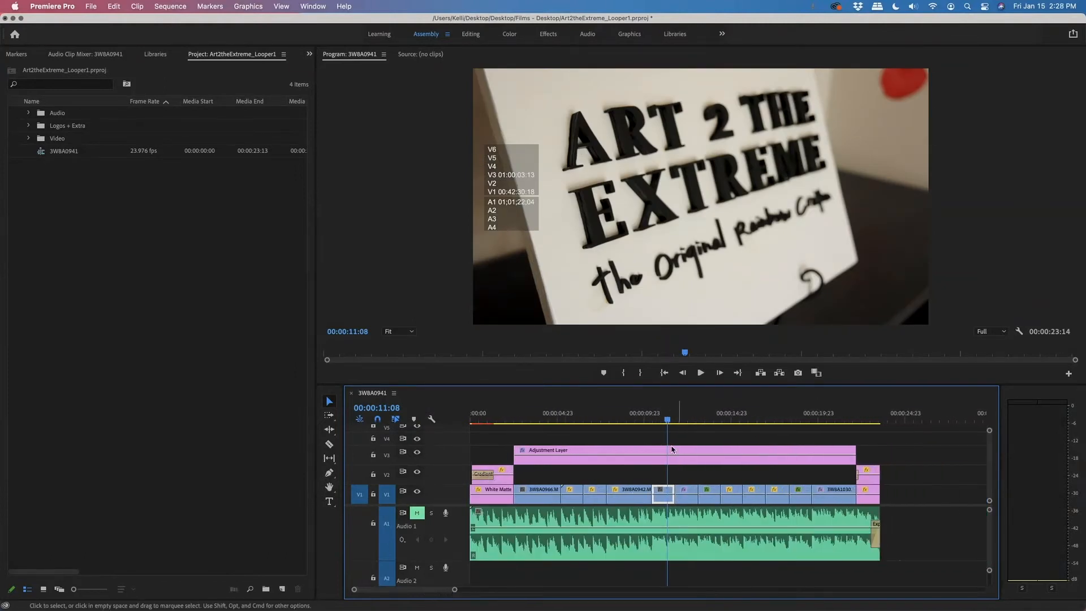
drag(669, 421, 718, 426)
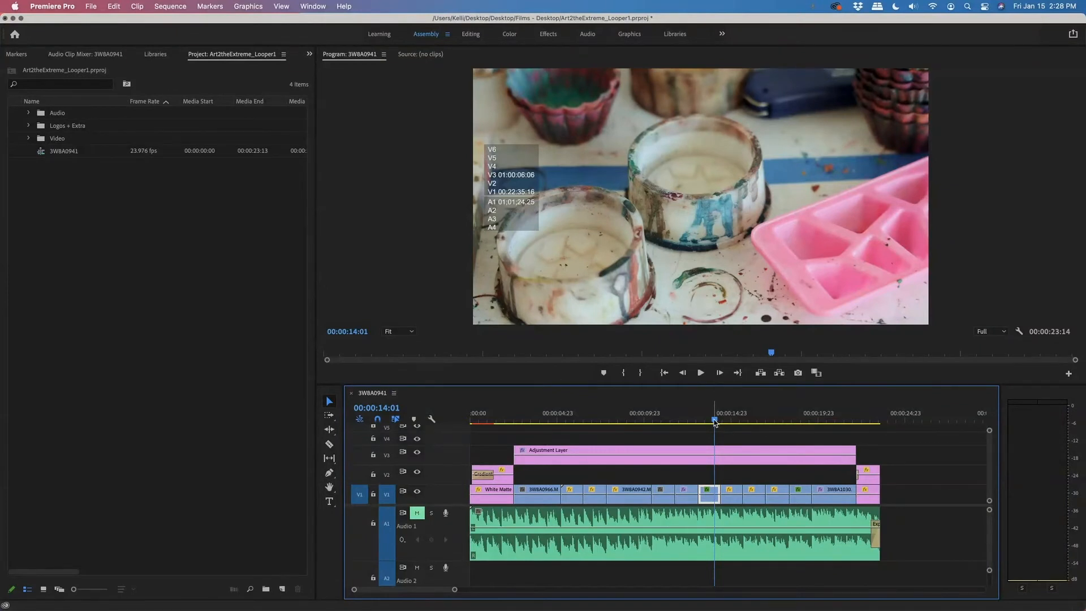
drag(714, 422, 735, 427)
Select the adjustment layer on V3, review its Lumetri Color settings in the Color workspace, and open it in the source monitor.
click(714, 452)
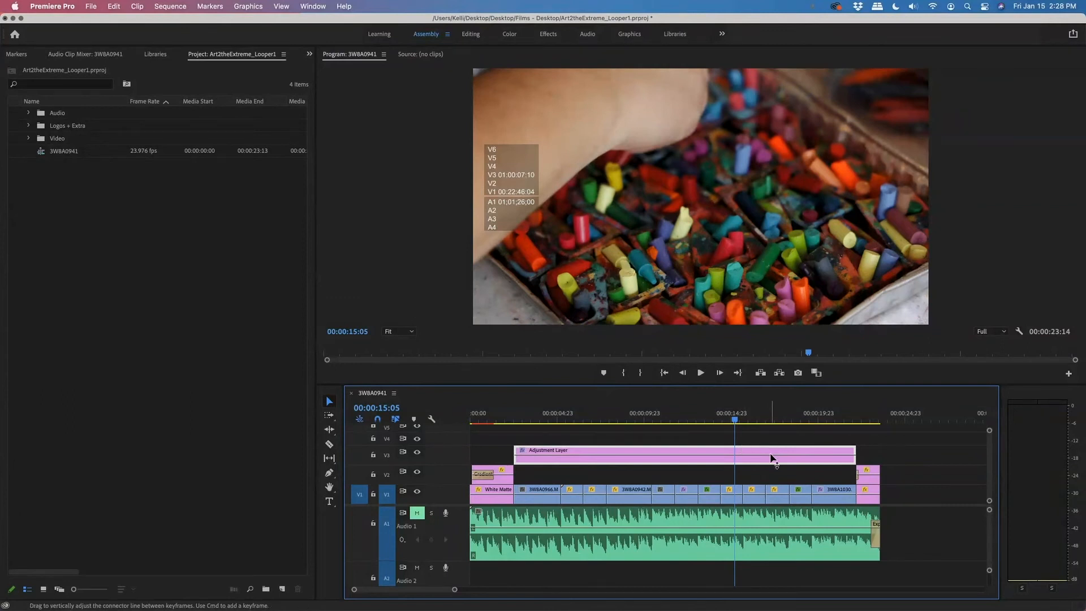
click(510, 35)
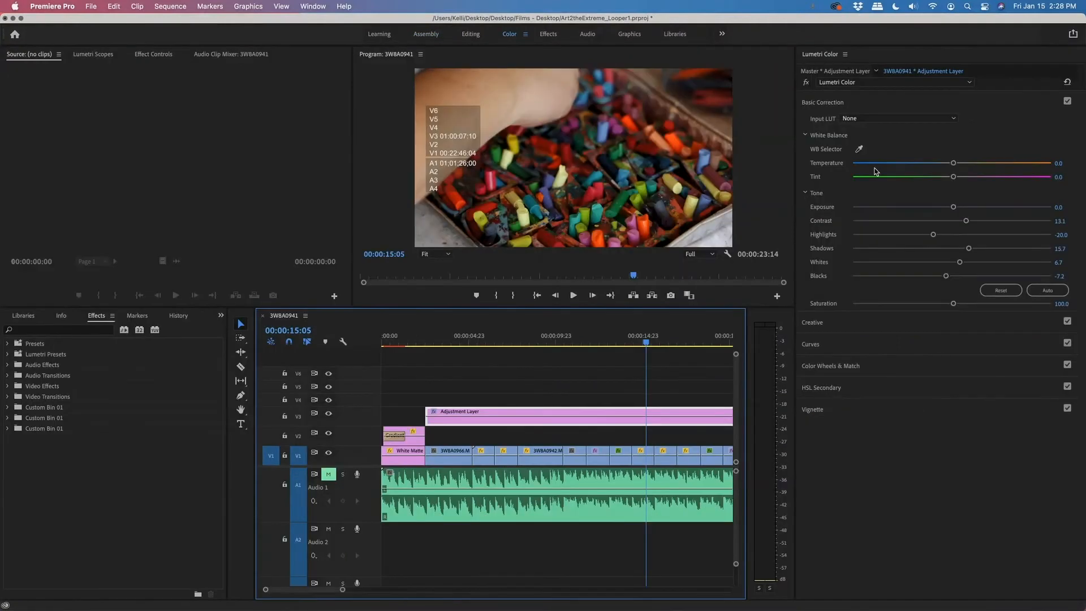
double_click(535, 412)
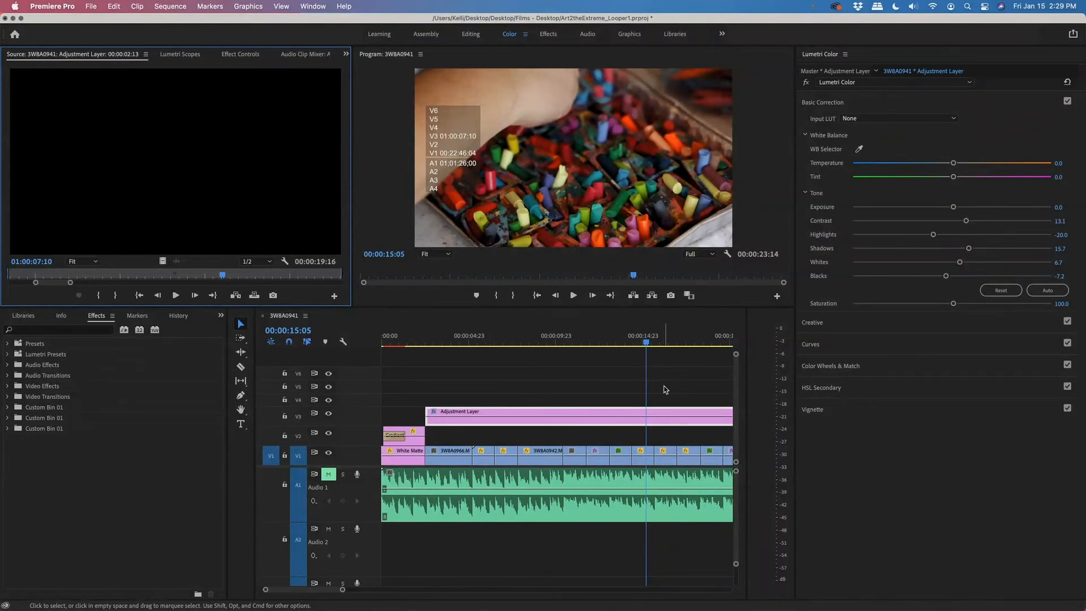
Select clip 3W8A0952.MP4 on V1 beneath the adjustment layer to examine its own Lumetri Color settings.
click(560, 343)
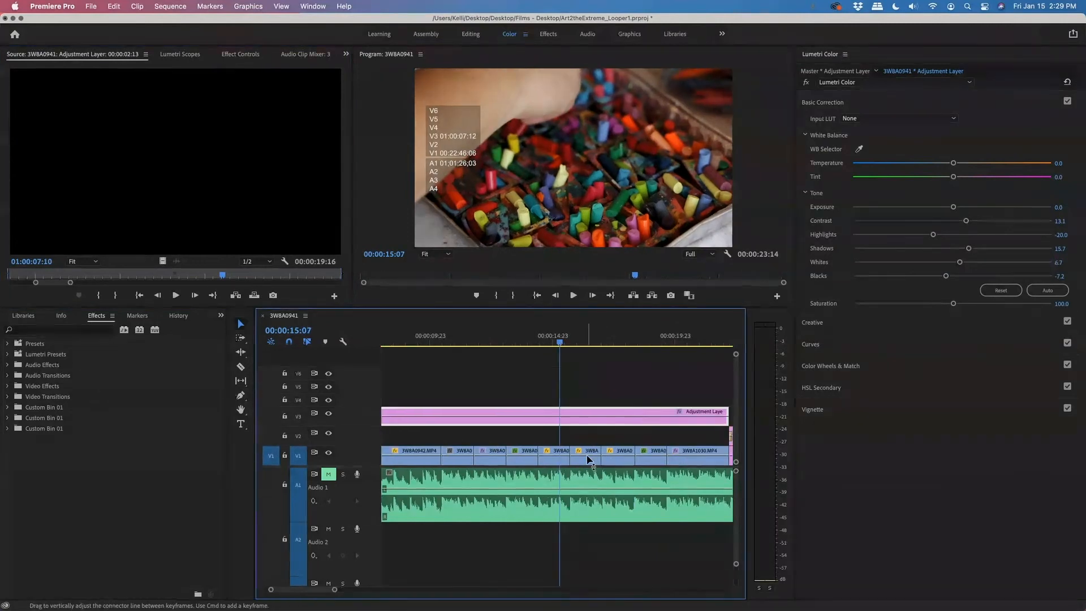
click(589, 459)
double_click(550, 458)
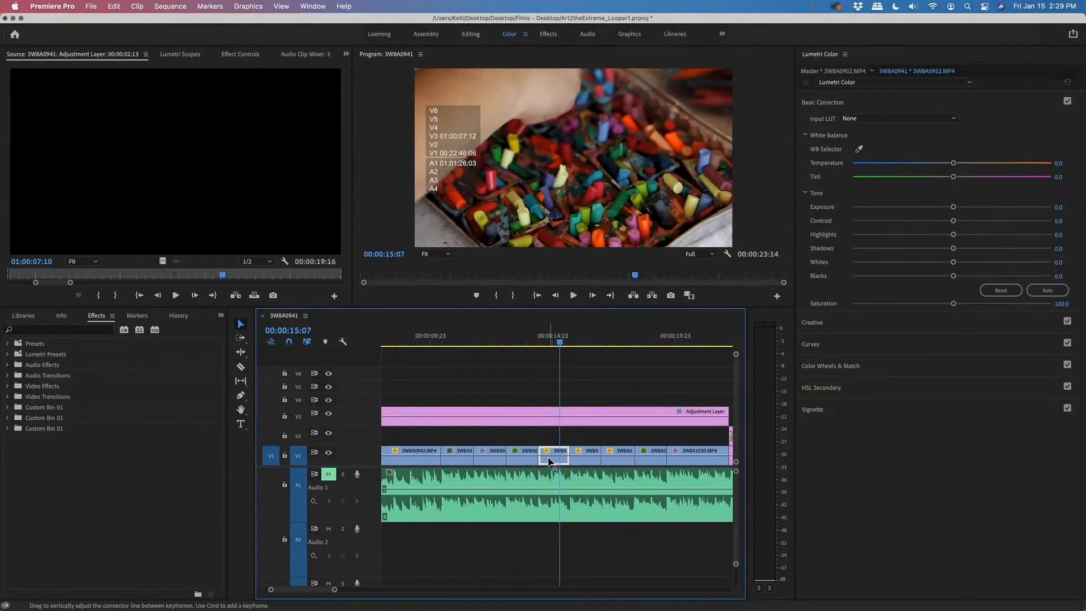
On clip 3W8A0940.MP4 at 00:00:13:14, reset Temperature and Tint to 0.0 to compare the look, and undo both resets.
double_click(522, 458)
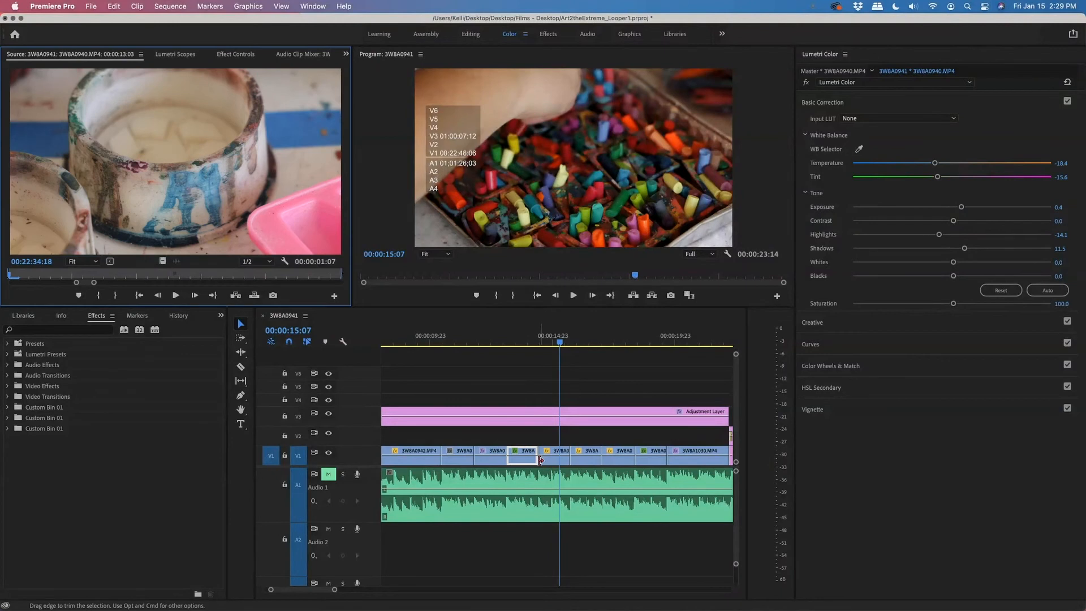
click(518, 342)
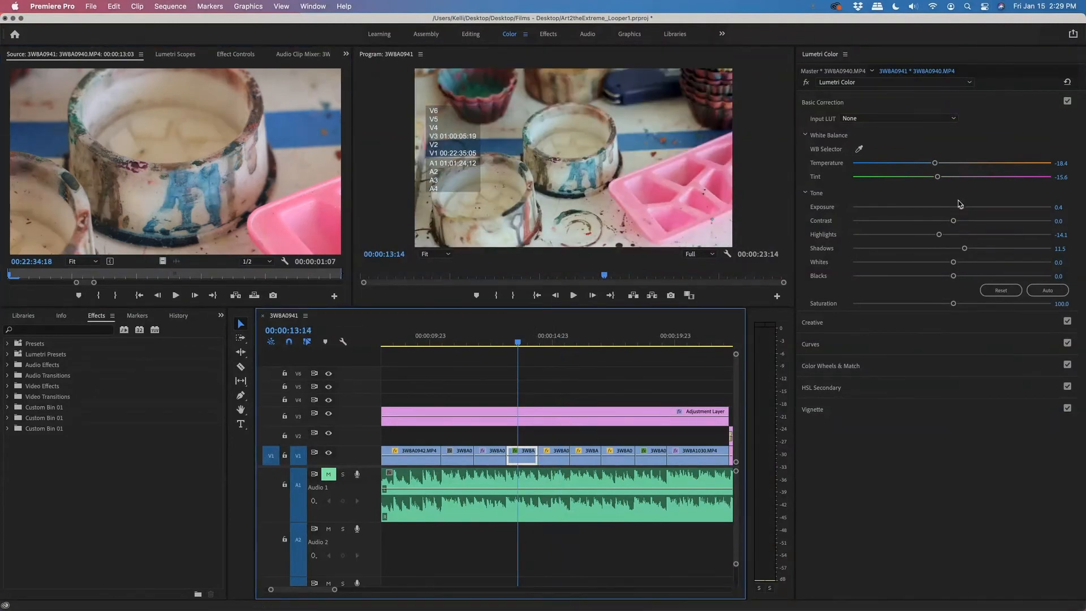
double_click(935, 164)
double_click(937, 177)
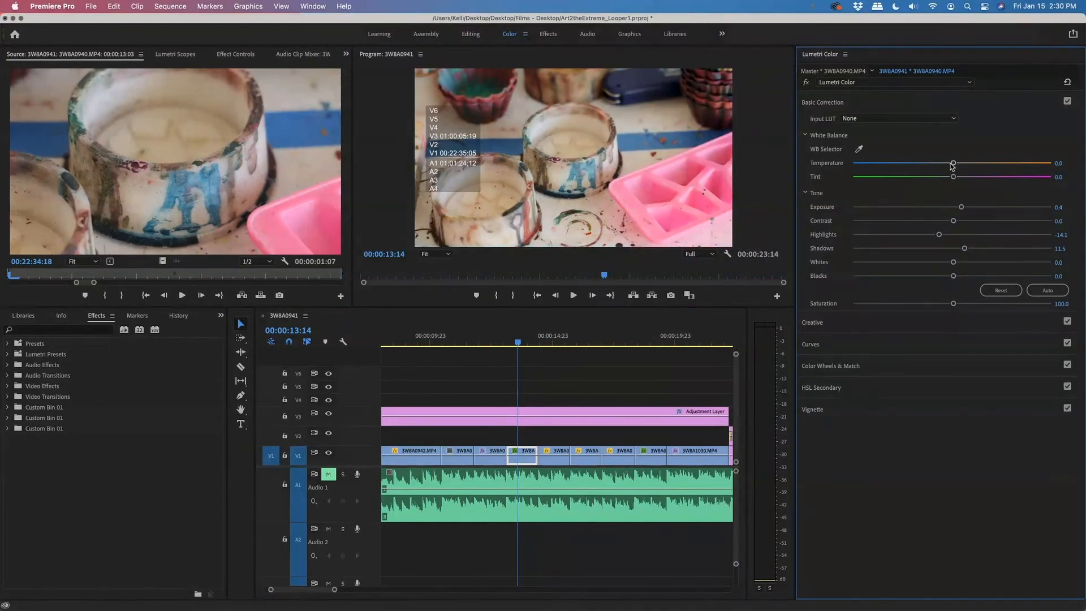
key(super+z)
key(super+z)
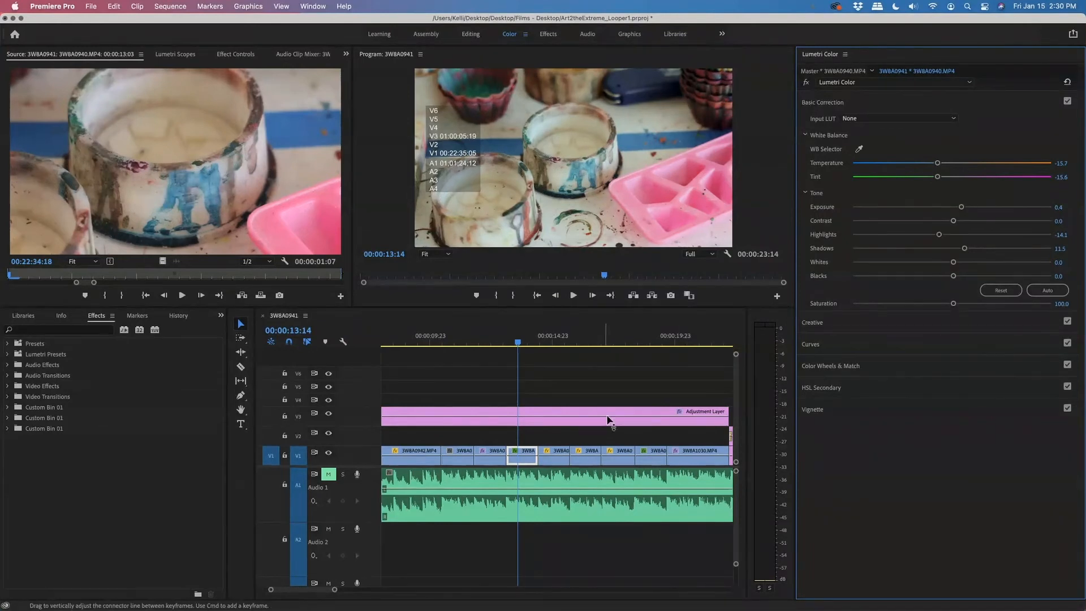
Review the Lumetri Color settings of the V3 adjustment layer and of clip 3W8A0952.MP4 on V1, with the playhead at 00:00:14:23.
double_click(643, 413)
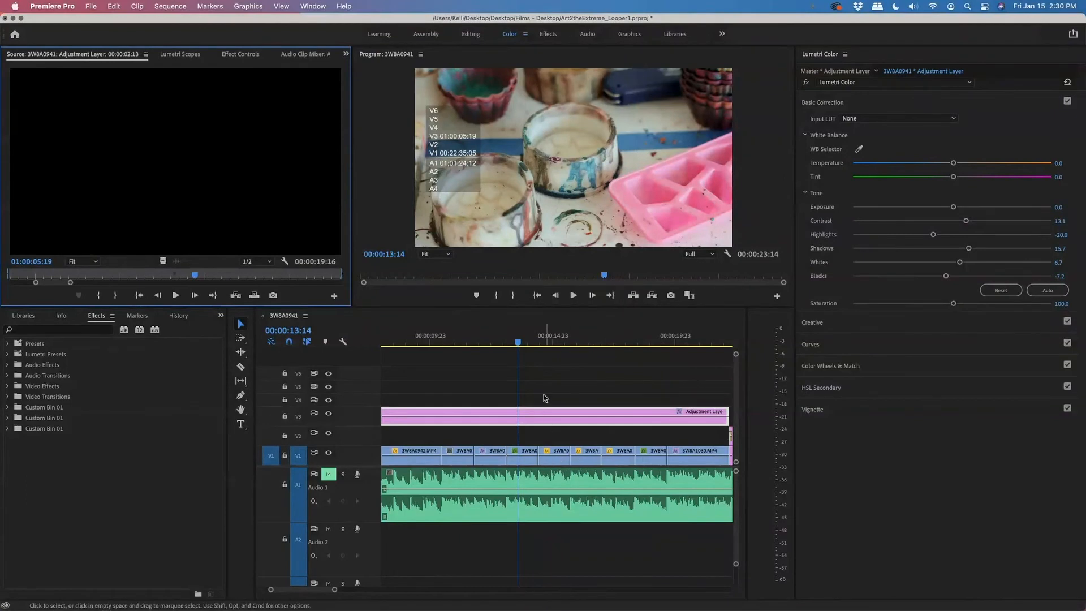
click(552, 345)
double_click(592, 461)
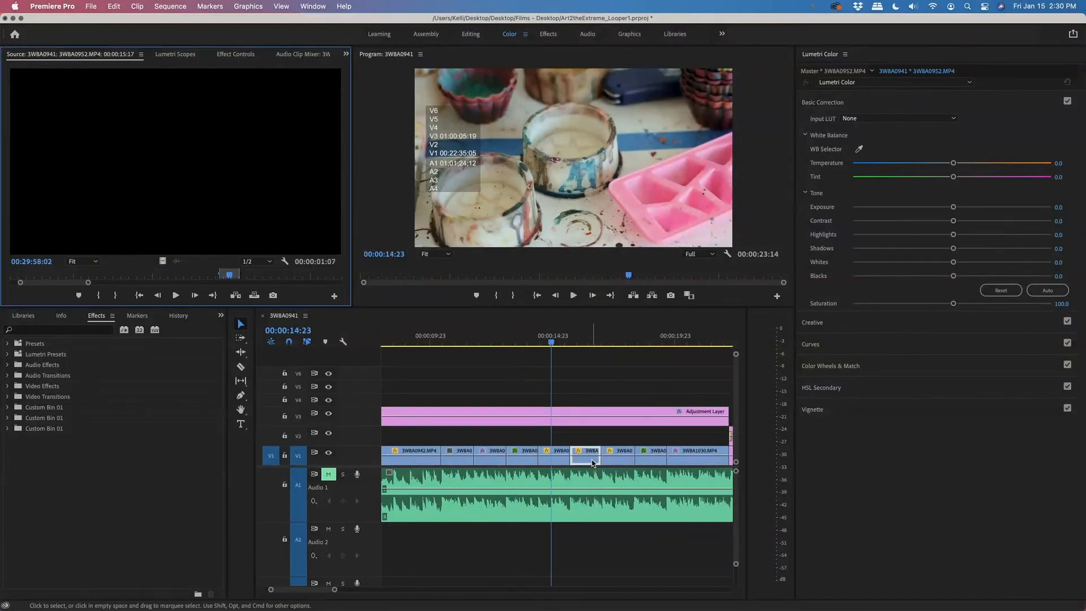
Examine clip 3W8A0954.MP4 at 00:00:19:04 and compare its Lumetri Color settings with those of the adjustment layer above it.
double_click(654, 462)
click(655, 338)
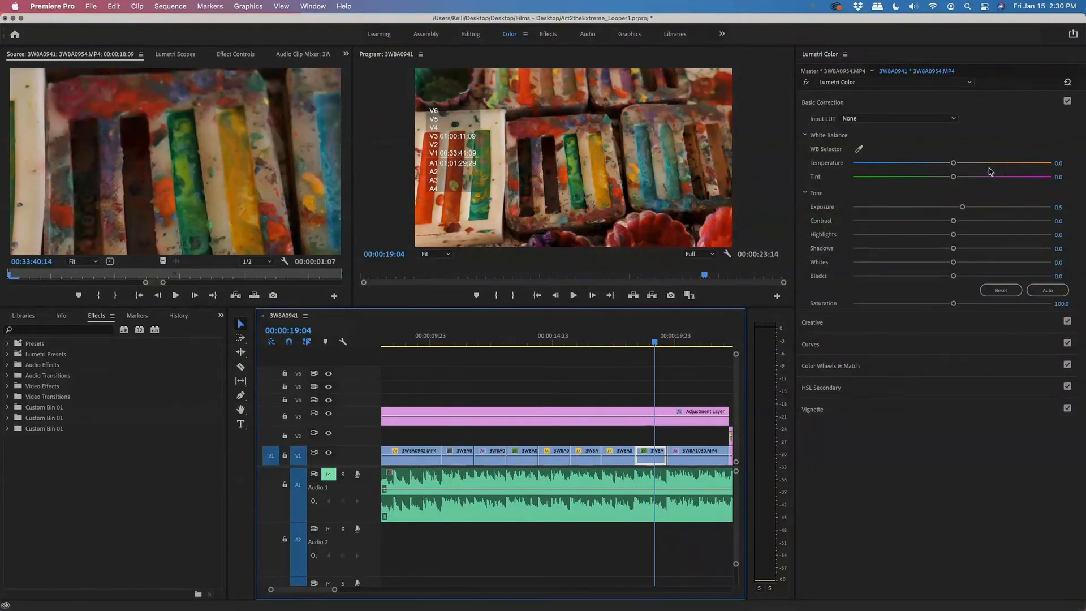
click(625, 415)
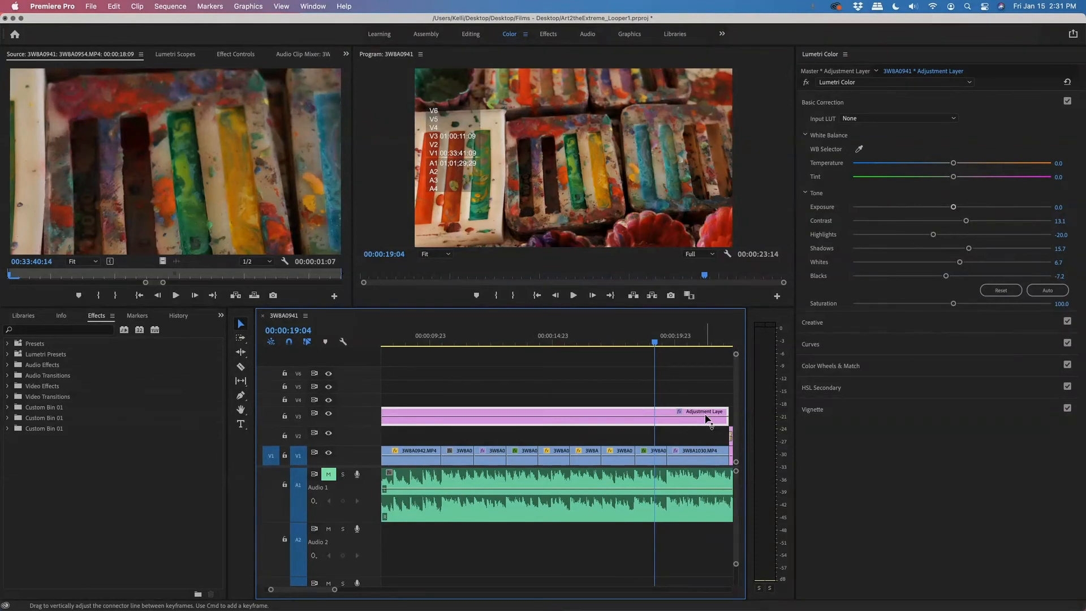
Inspect the closing logo section around 00:00:22:12, including art2extlogo.png with its Cross Dissolve and the White Matte beneath it.
drag(677, 337, 691, 339)
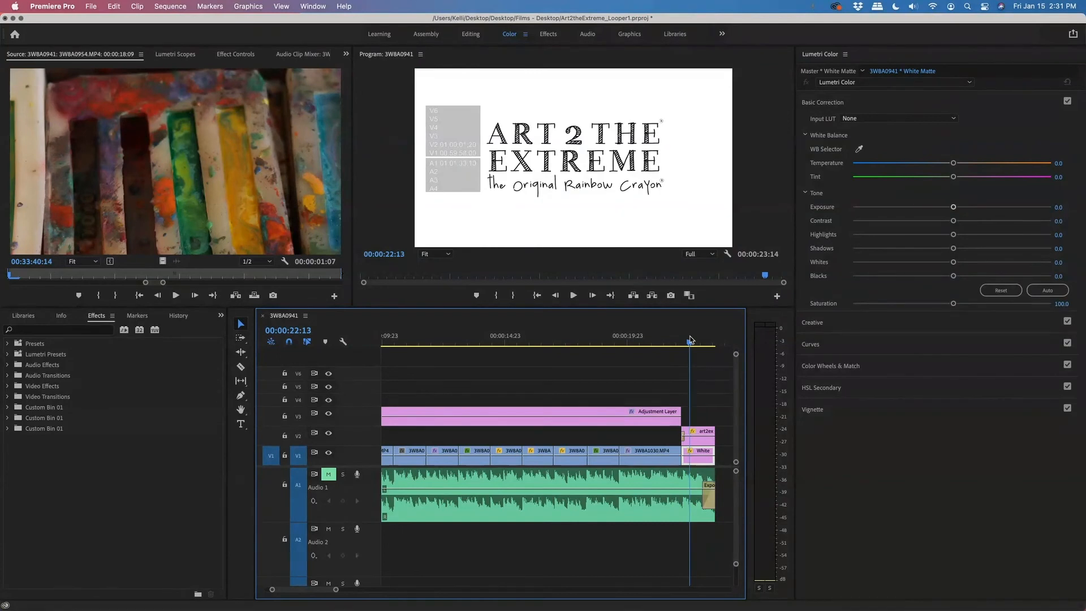
drag(336, 589, 292, 593)
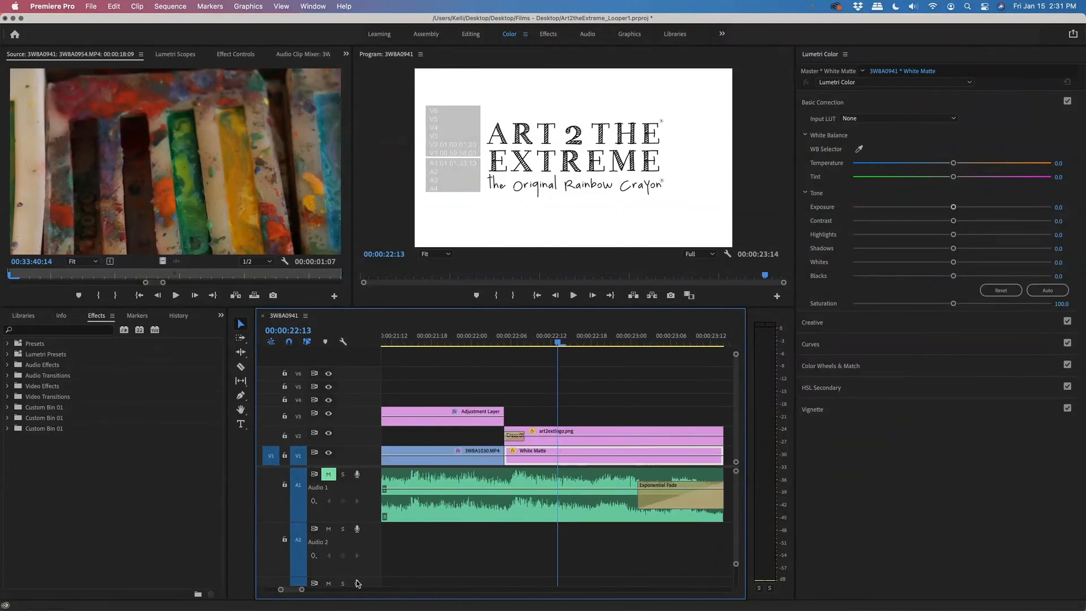
click(516, 437)
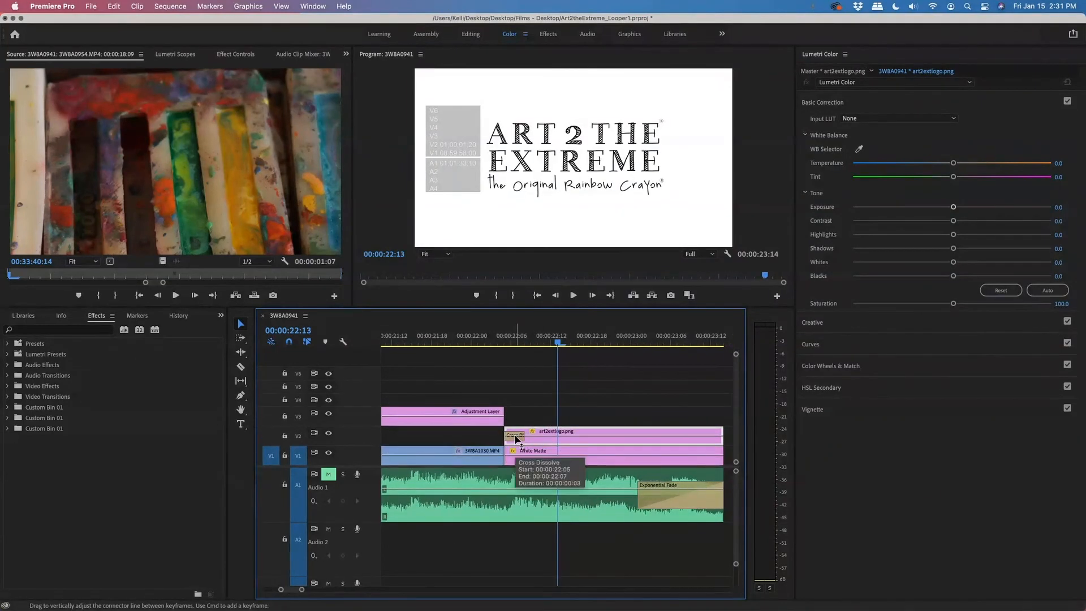
mouse_move(559, 341)
mouse_down()
mouse_move(514, 347)
mouse_move(551, 345)
mouse_up()
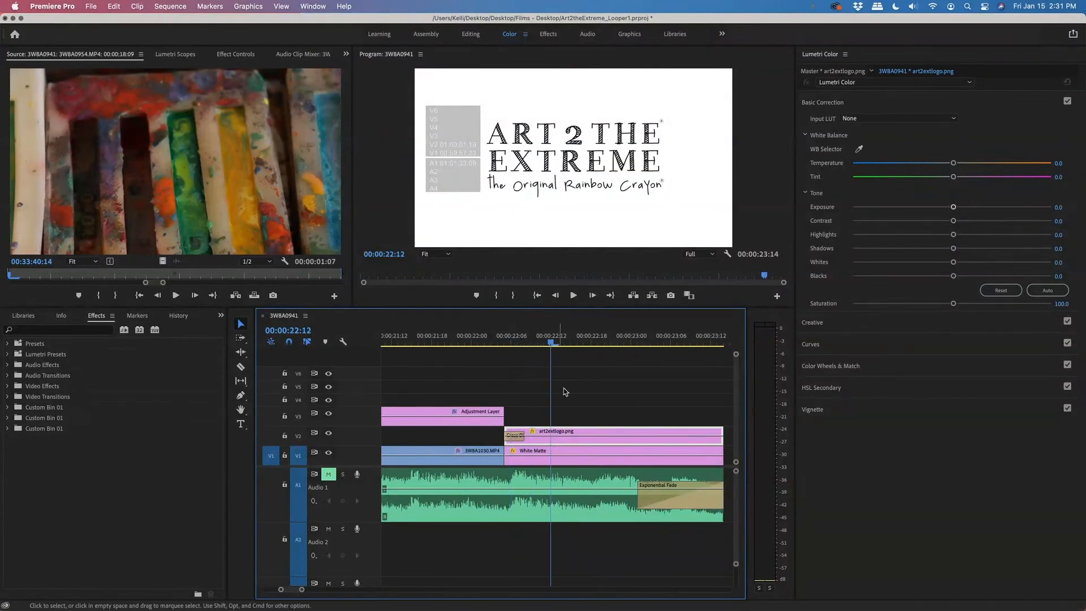
click(628, 452)
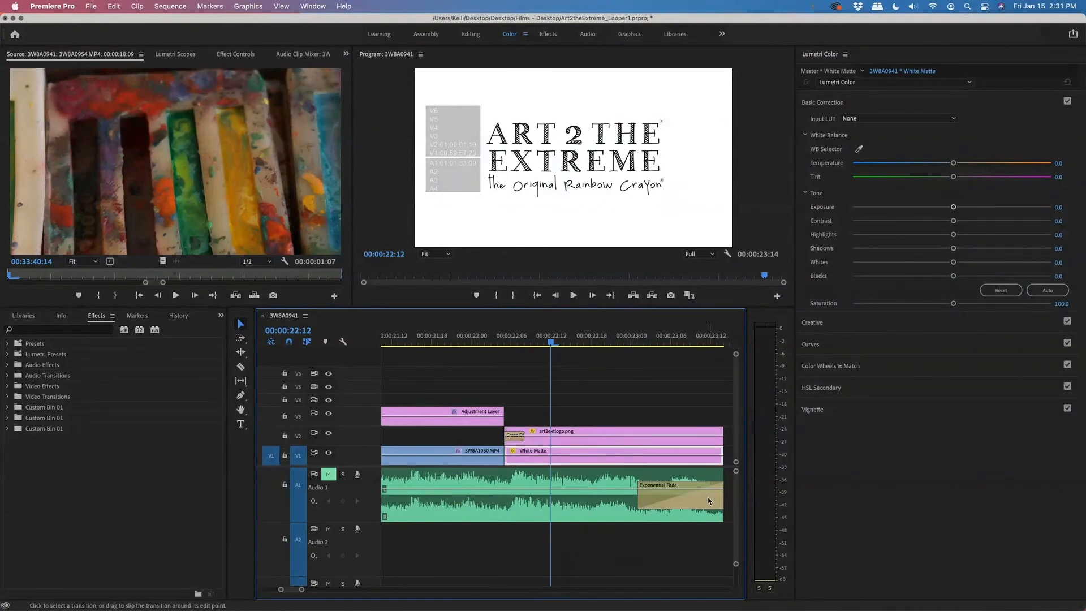
Select the Exponential Fade at the end of the music on Audio 1 and show the Crossfade audio transitions in the effects list.
click(592, 480)
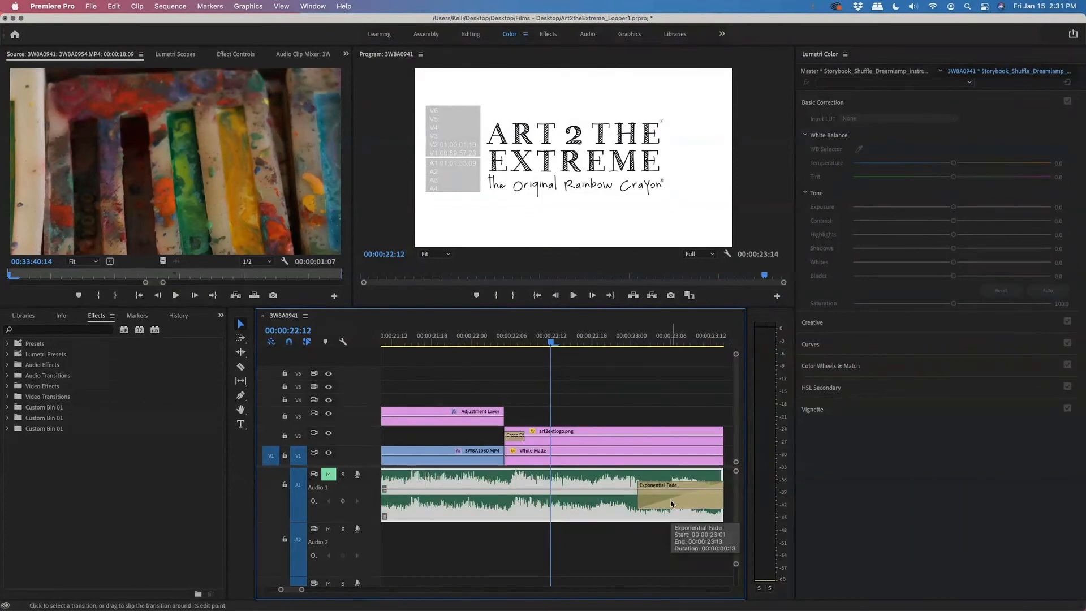
click(672, 504)
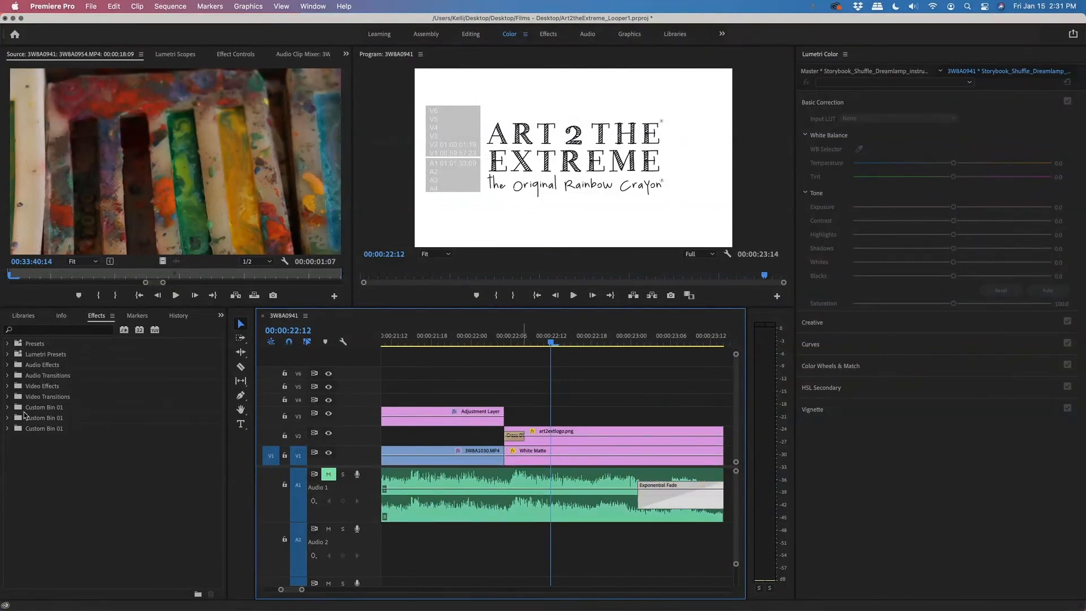
click(7, 375)
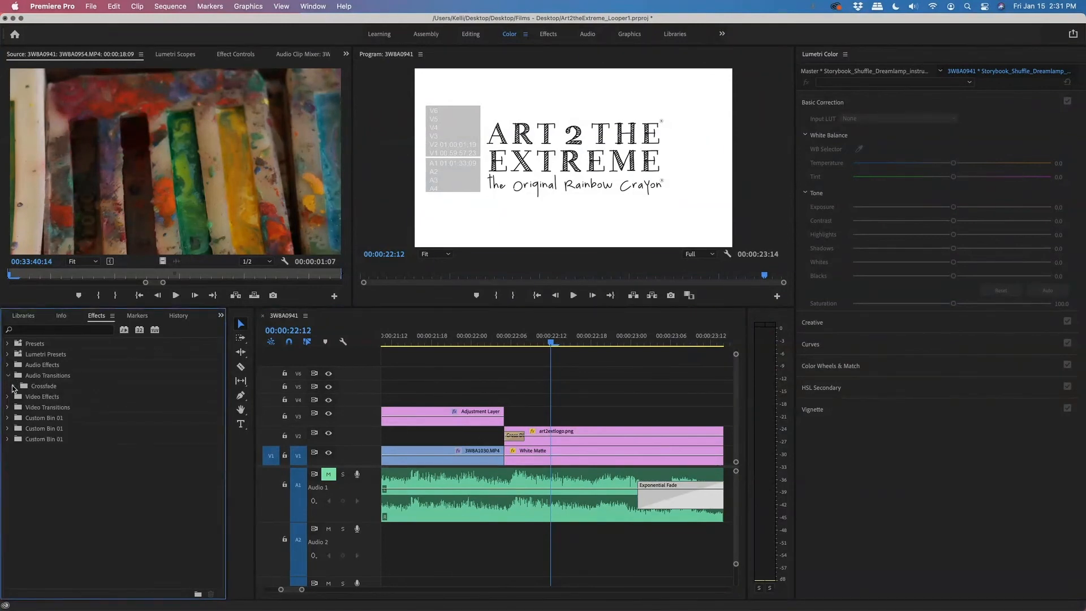
click(13, 386)
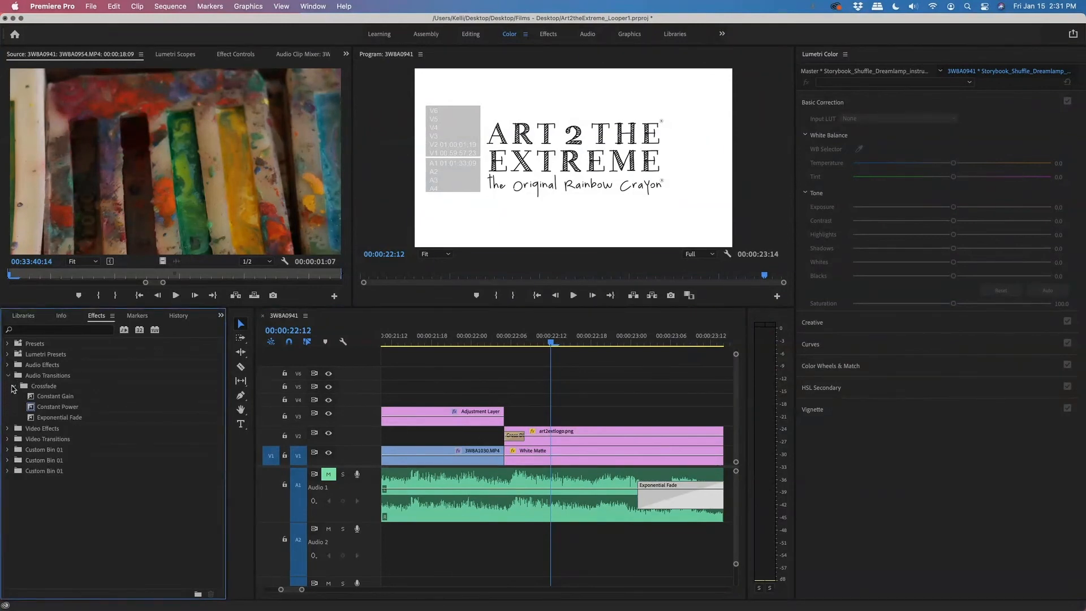